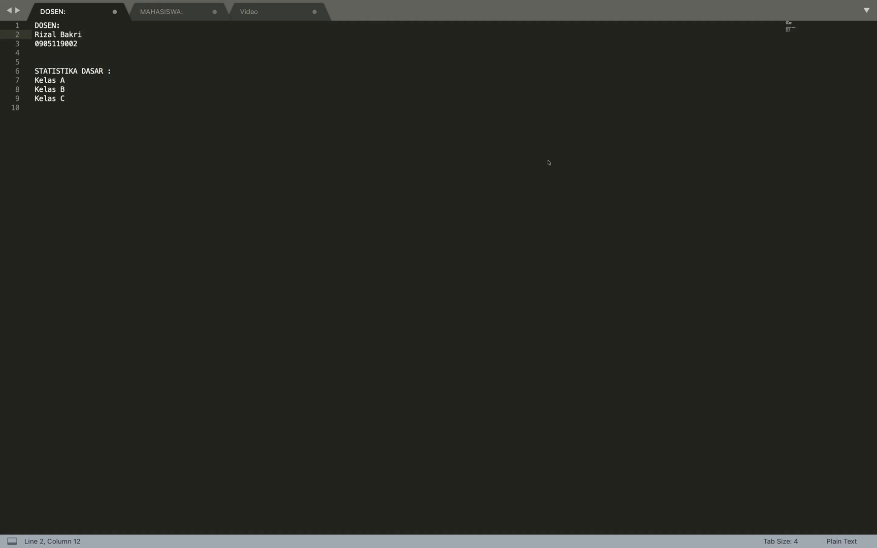
# Review the DOSEN notes: the lecturer's name, login number and the Kelas A–C class lines
pyautogui.click(184, 15)
pyautogui.click(76, 13)
pyautogui.click(51, 34)
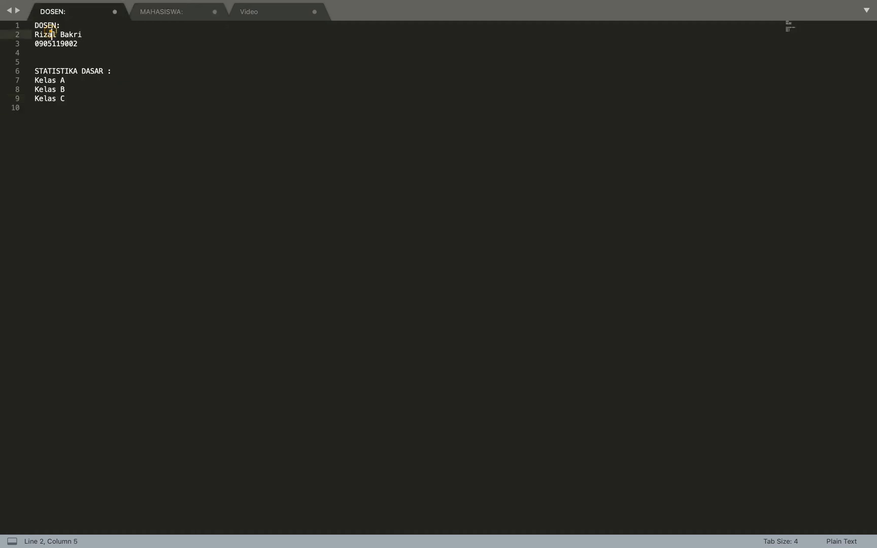
pyautogui.click(87, 34)
pyautogui.moveTo(37, 43); pyautogui.dragTo(78, 43)
pyautogui.click(91, 52)
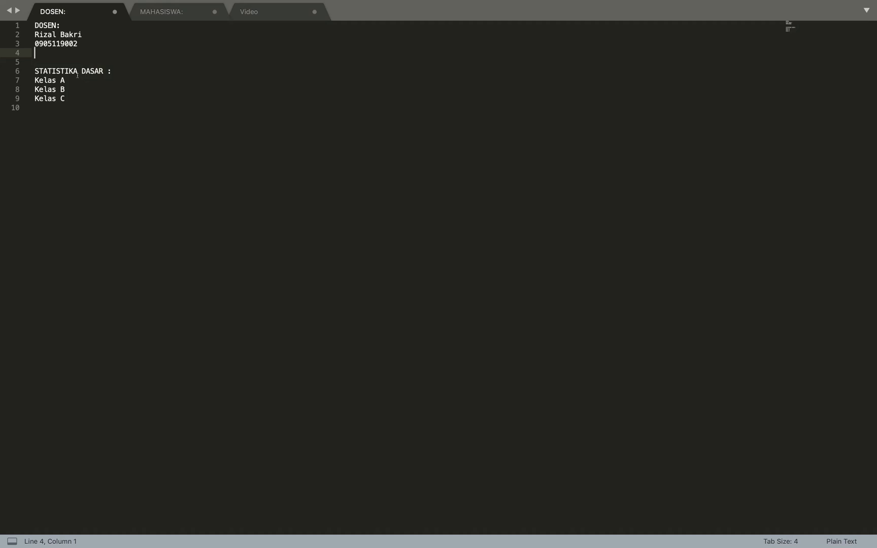
pyautogui.click(77, 79)
pyautogui.click(77, 90)
pyautogui.press('Down')
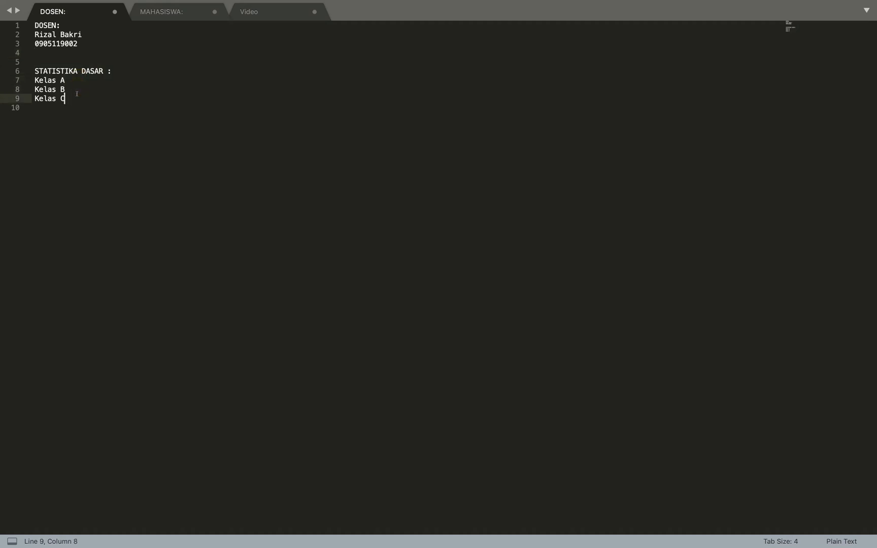
# Highlight the Kelas A and B student usernames and the Kelas A password in MAHASISWA, then switch to Chrome
pyautogui.click(168, 13)
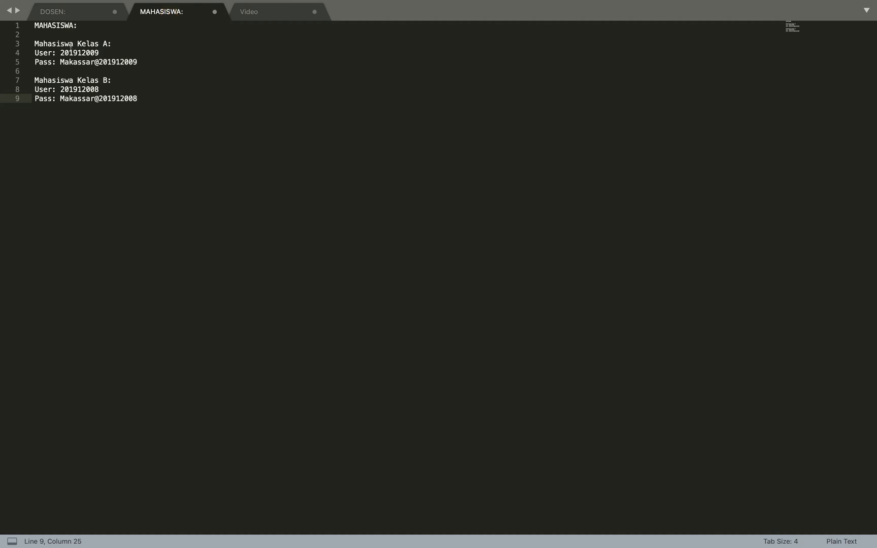
pyautogui.click(114, 44)
pyautogui.moveTo(103, 51); pyautogui.dragTo(60, 52)
pyautogui.click(95, 80)
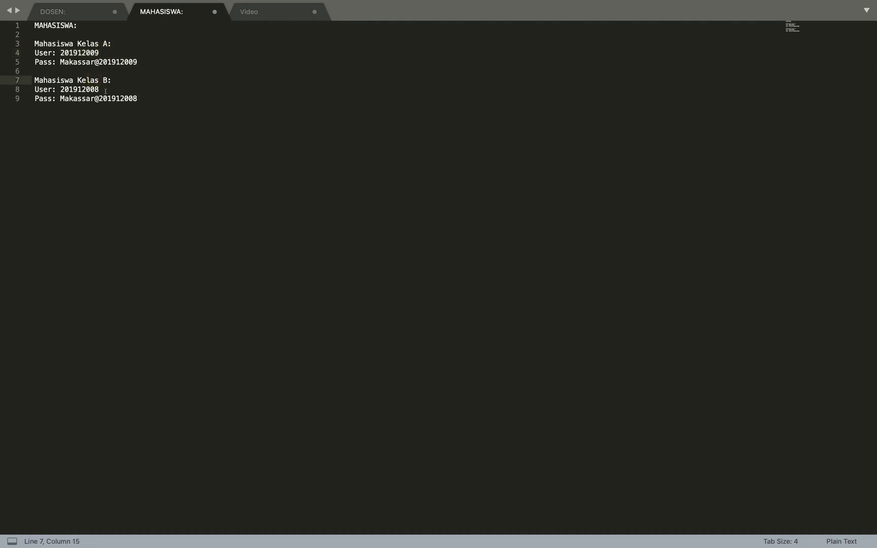
pyautogui.moveTo(105, 91); pyautogui.dragTo(69, 89)
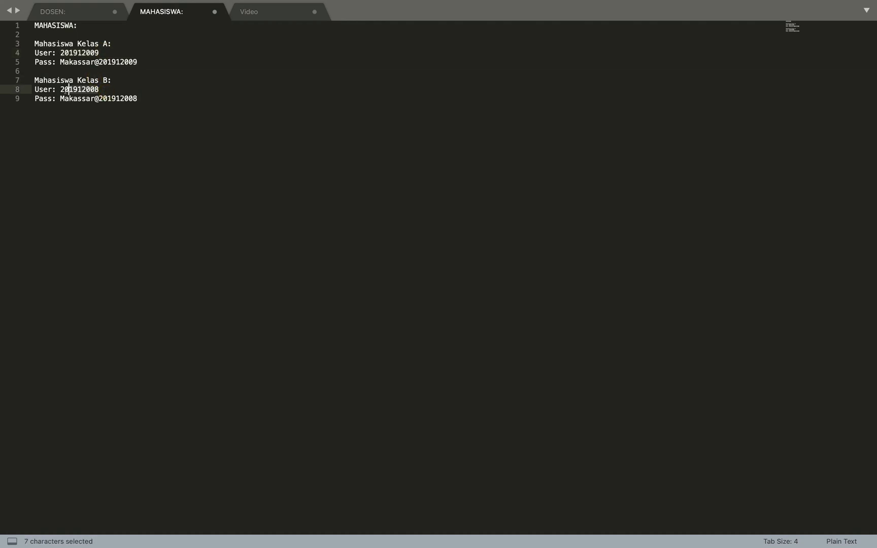
pyautogui.click(92, 63)
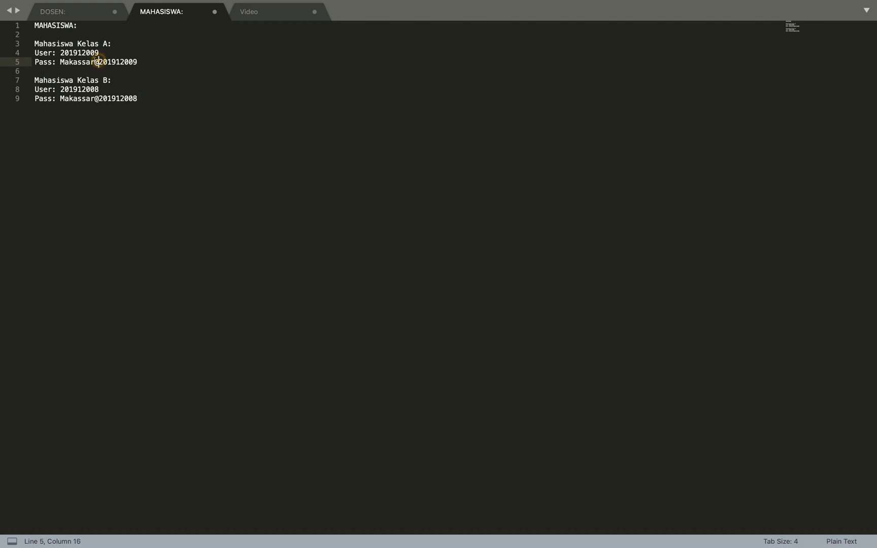
pyautogui.moveTo(98, 61); pyautogui.dragTo(138, 62)
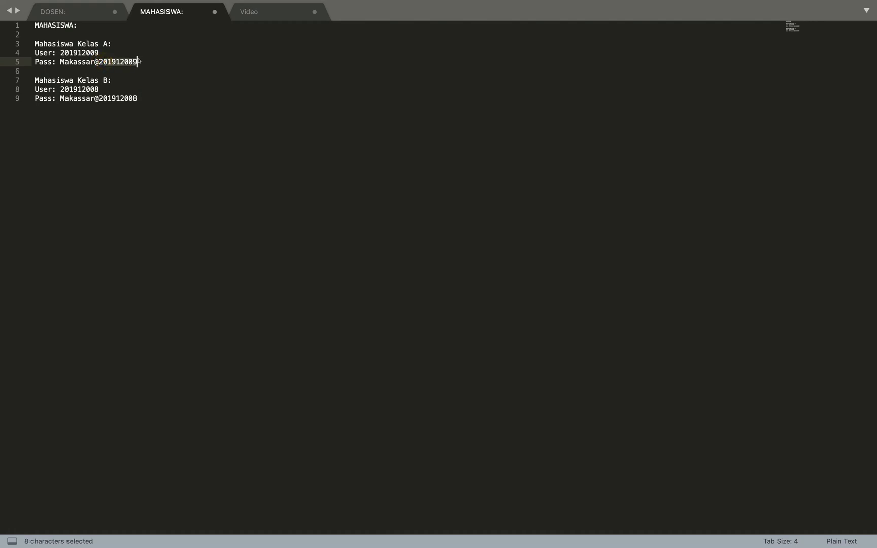
pyautogui.moveTo(60, 53); pyautogui.dragTo(90, 53)
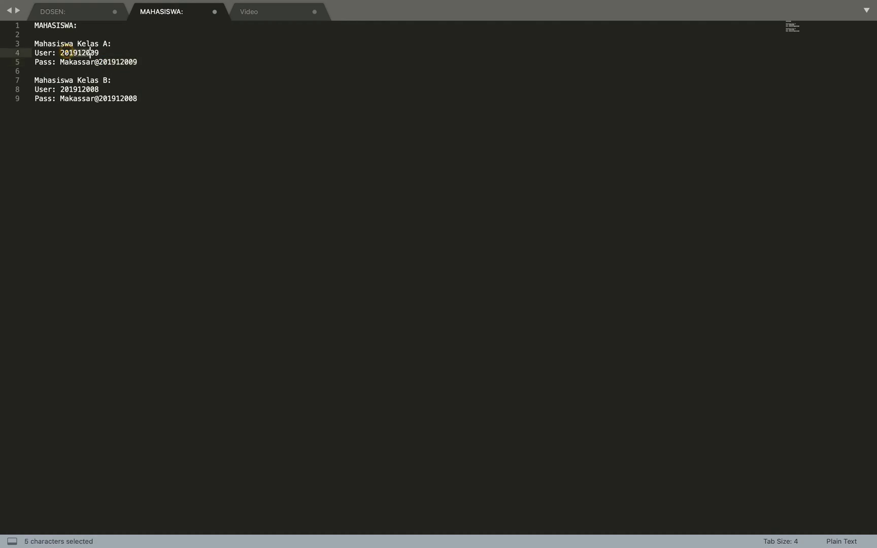
pyautogui.click(106, 62)
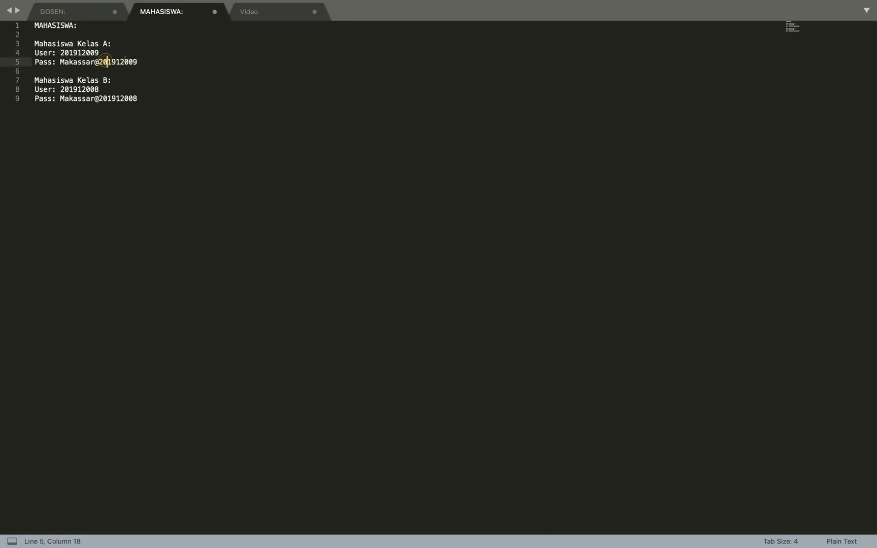
pyautogui.click(136, 61)
pyautogui.click(94, 17)
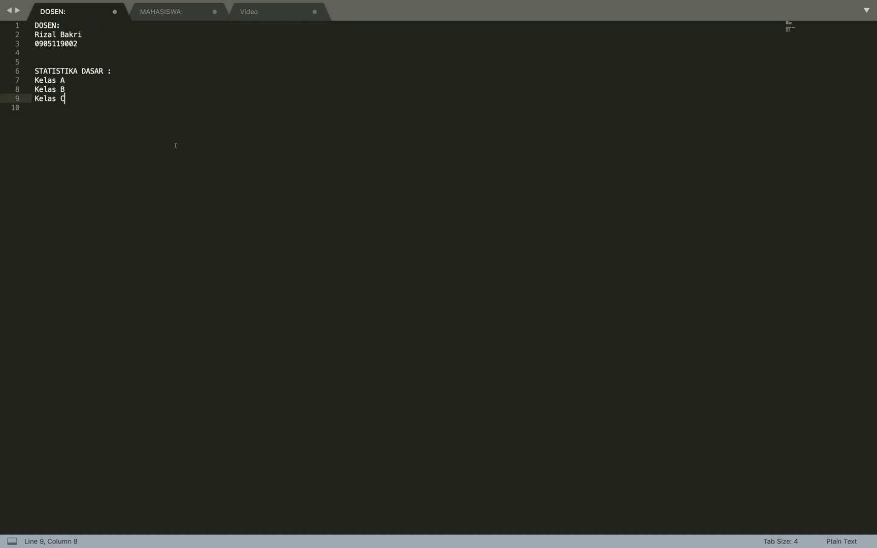
pyautogui.hotkey('ctrl', 'Left')
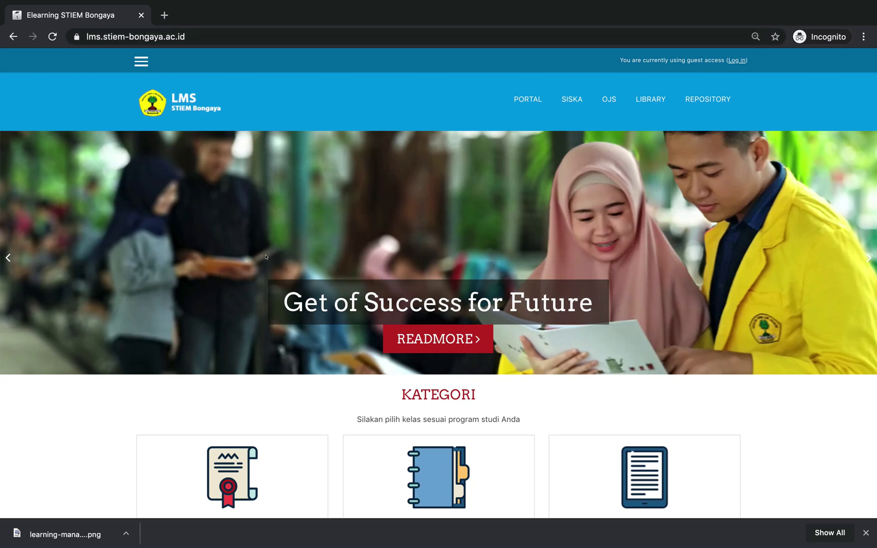
# Log in to the LMS using the lecturer's saved username and password from Chrome autofill
pyautogui.scroll(-3, 265, 257)
pyautogui.scroll(3, 266, 256)
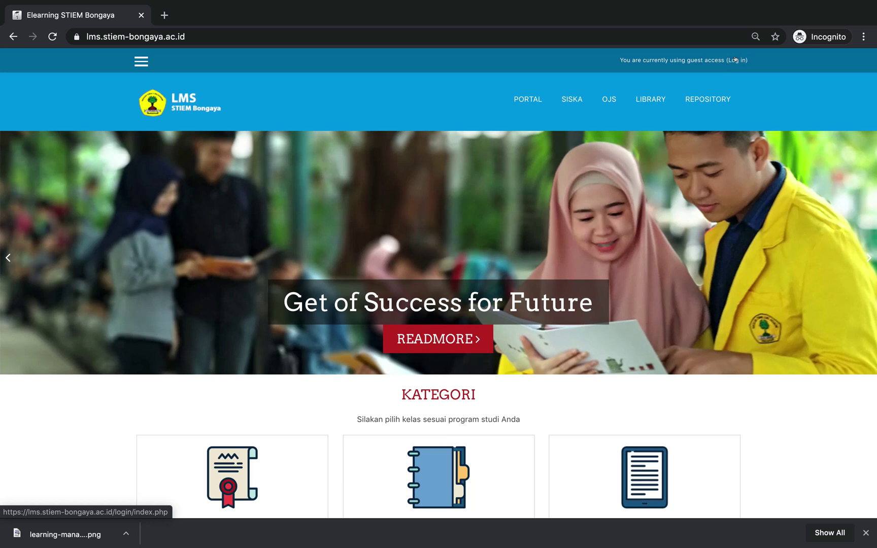
pyautogui.click(735, 60)
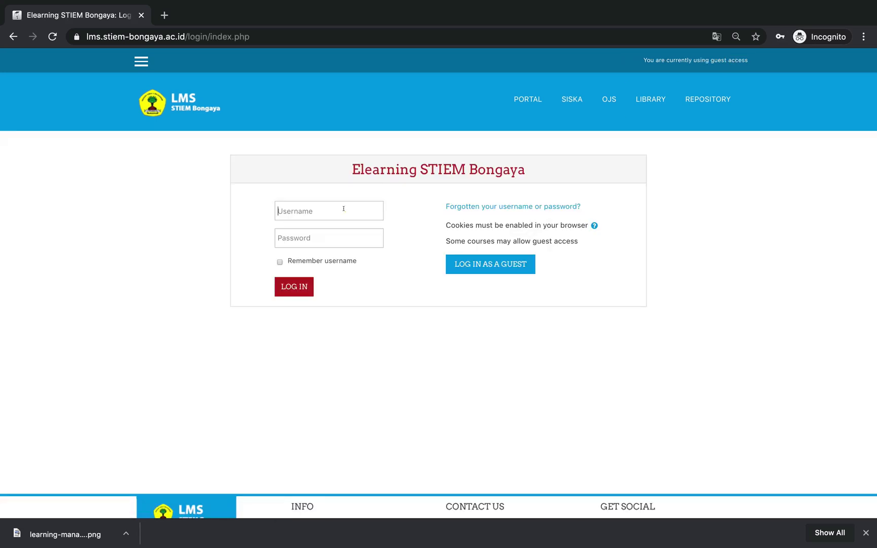
pyautogui.click(344, 208)
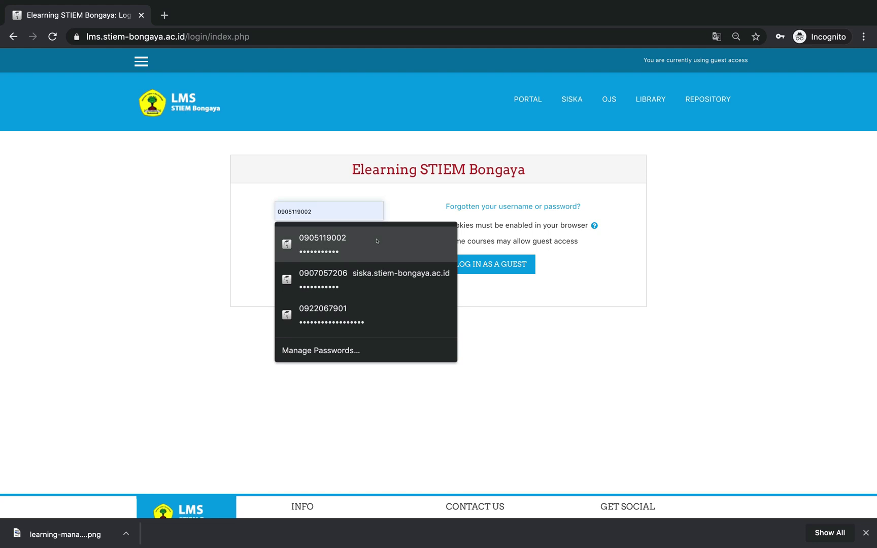
pyautogui.click(322, 236)
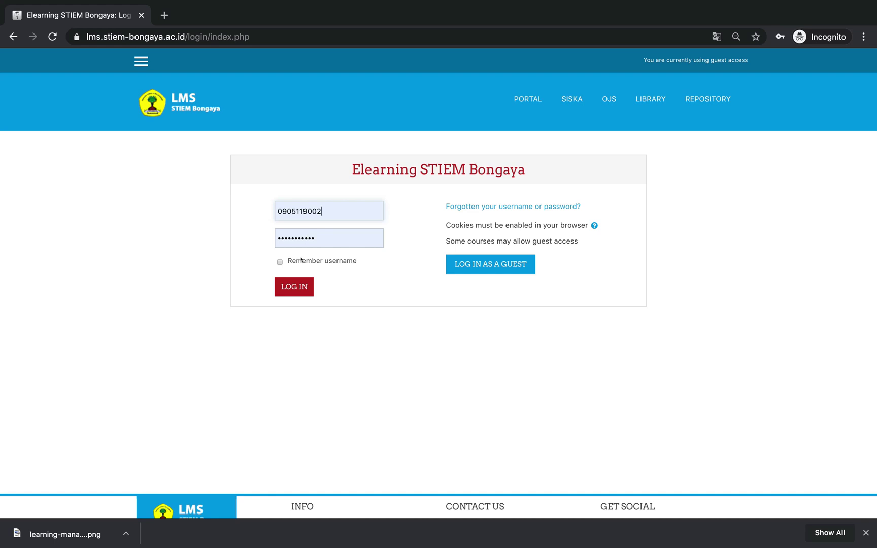
pyautogui.click(294, 287)
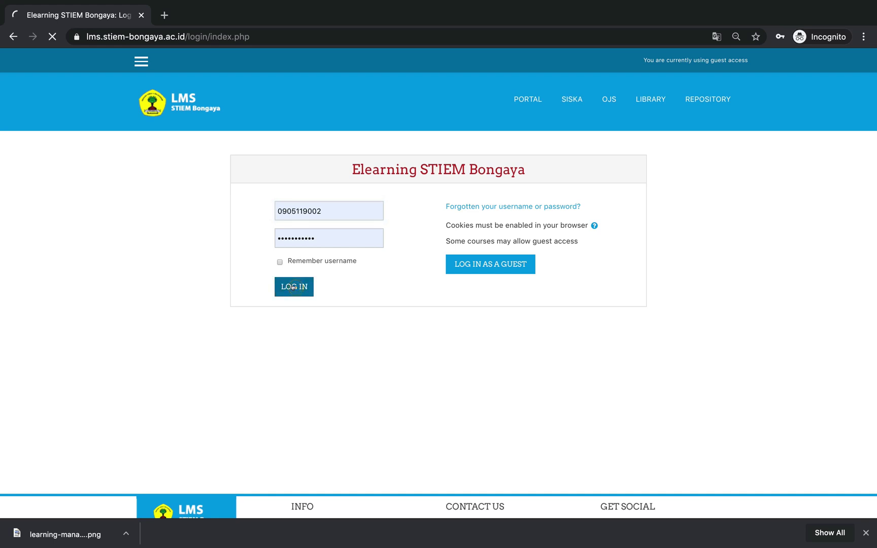
# Toggle the Future, Past and In progress course filters, then open the STATISTIKA DASAR course
pyautogui.scroll(4, 326, 298)
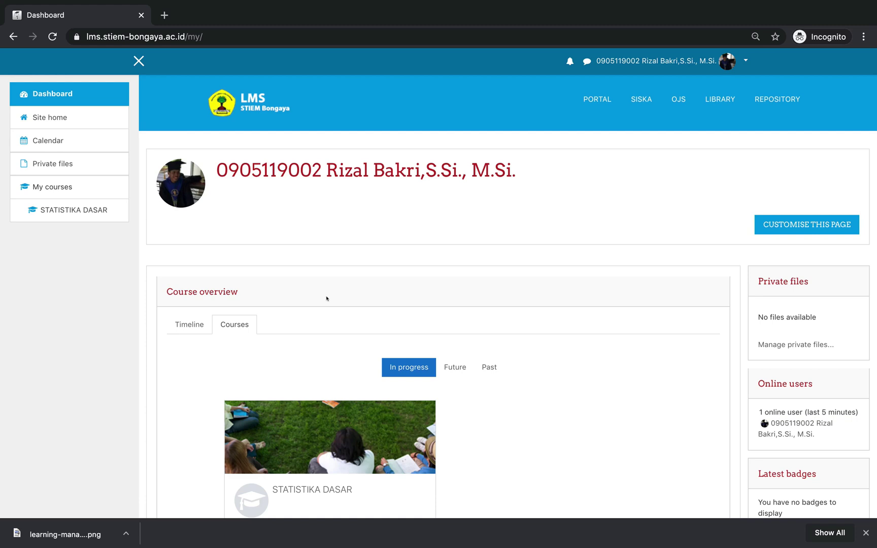
pyautogui.scroll(-1, 327, 298)
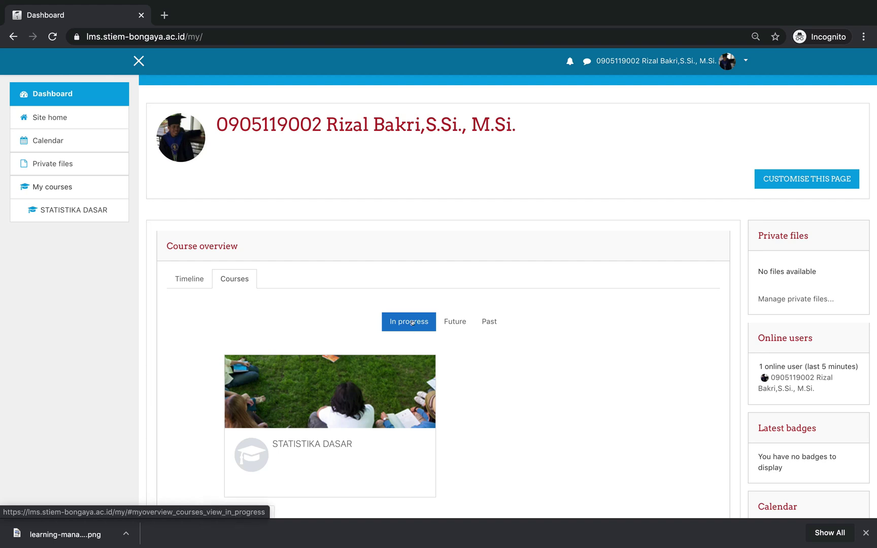
pyautogui.click(457, 322)
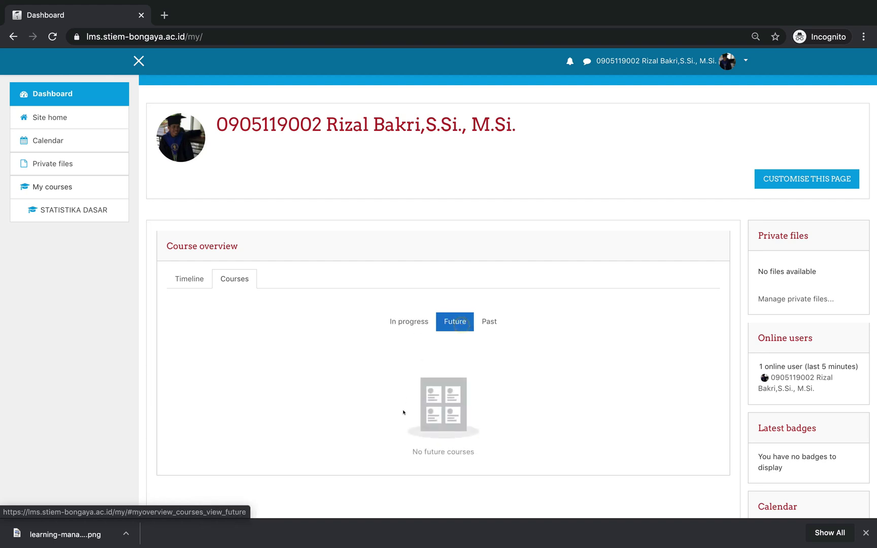
pyautogui.click(487, 324)
pyautogui.scroll(-5, 468, 450)
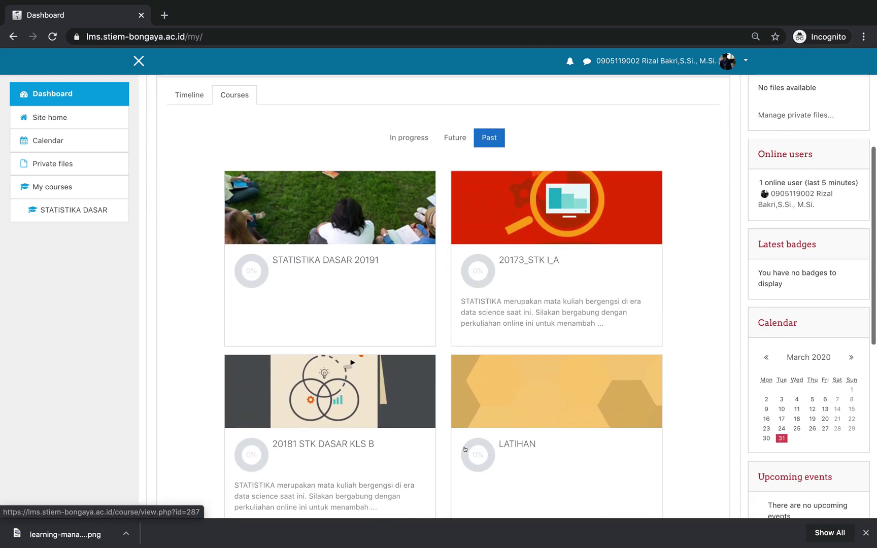
pyautogui.scroll(-5, 468, 449)
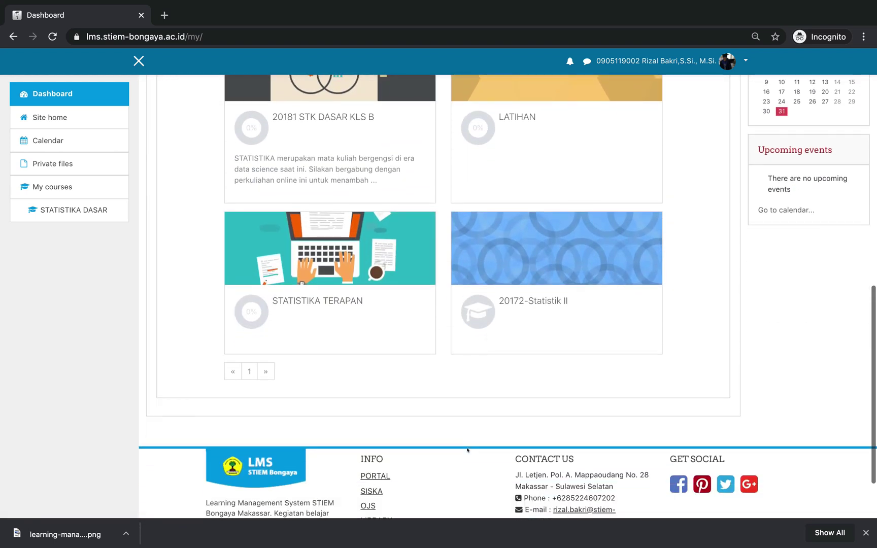
pyautogui.scroll(10, 467, 450)
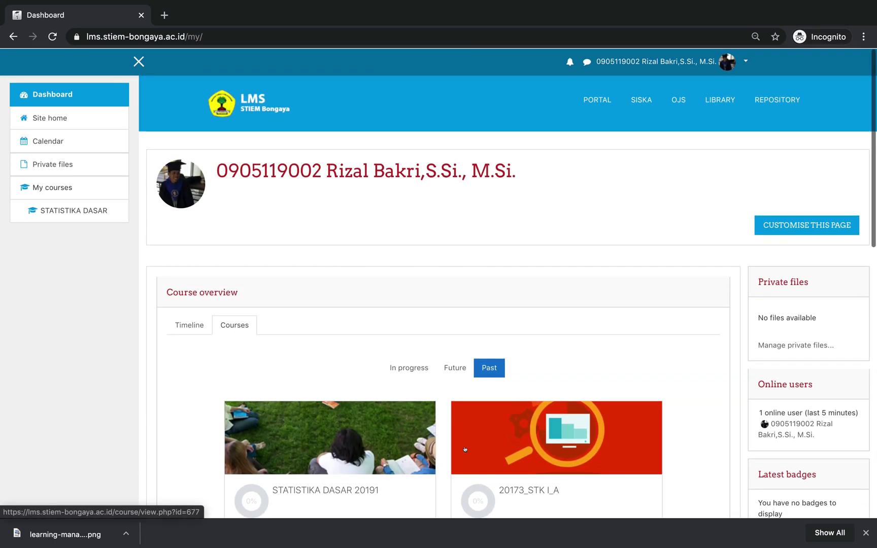
pyautogui.click(406, 366)
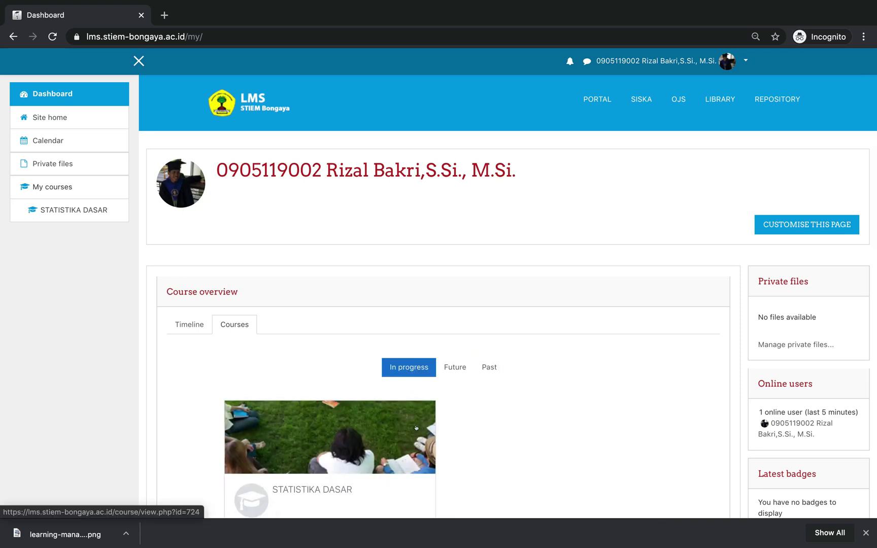
pyautogui.scroll(-2, 402, 401)
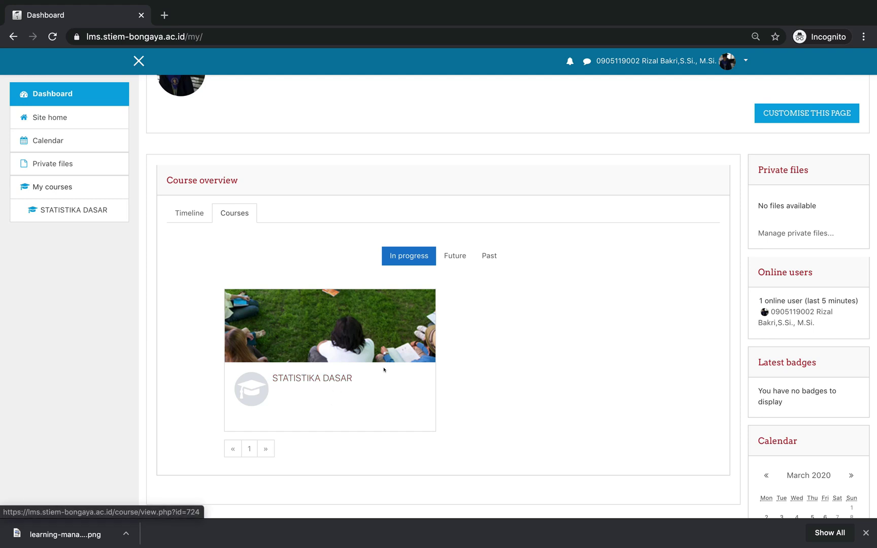
pyautogui.click(324, 378)
pyautogui.scroll(-3, 433, 432)
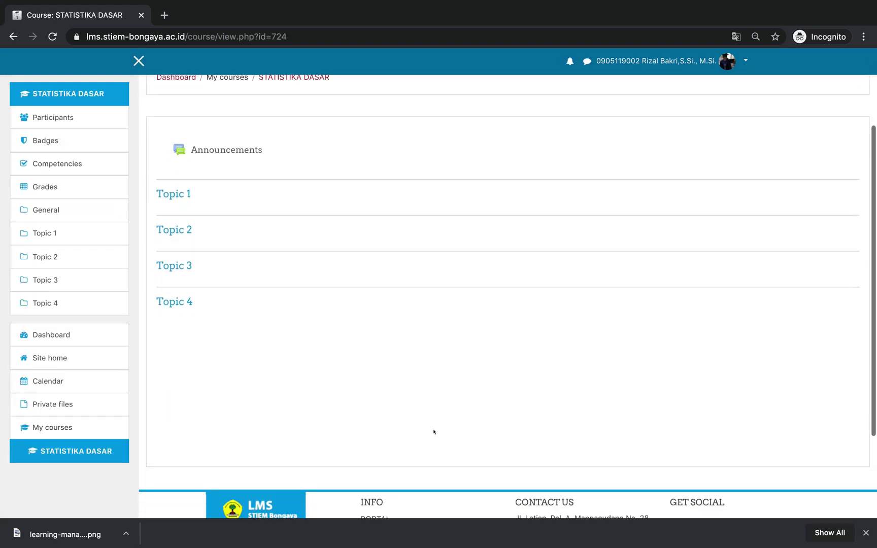
pyautogui.scroll(5, 434, 432)
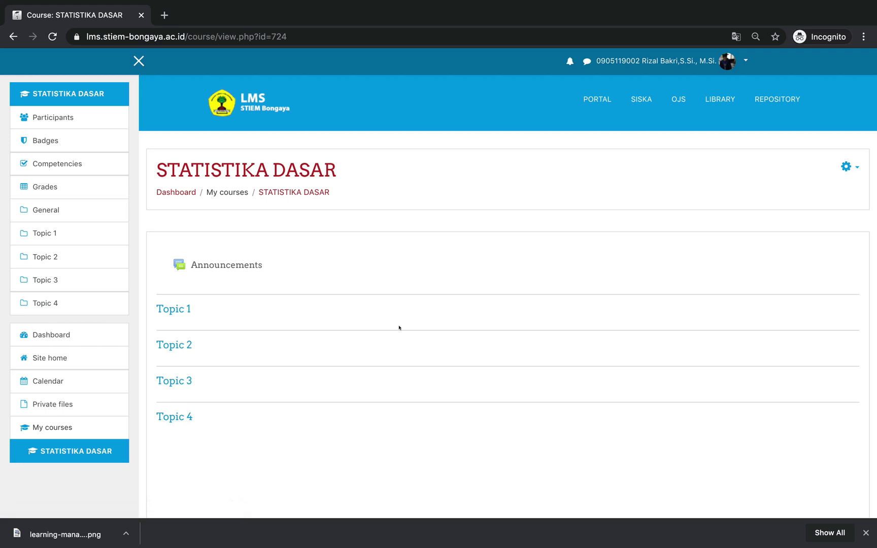
pyautogui.scroll(-1, 443, 295)
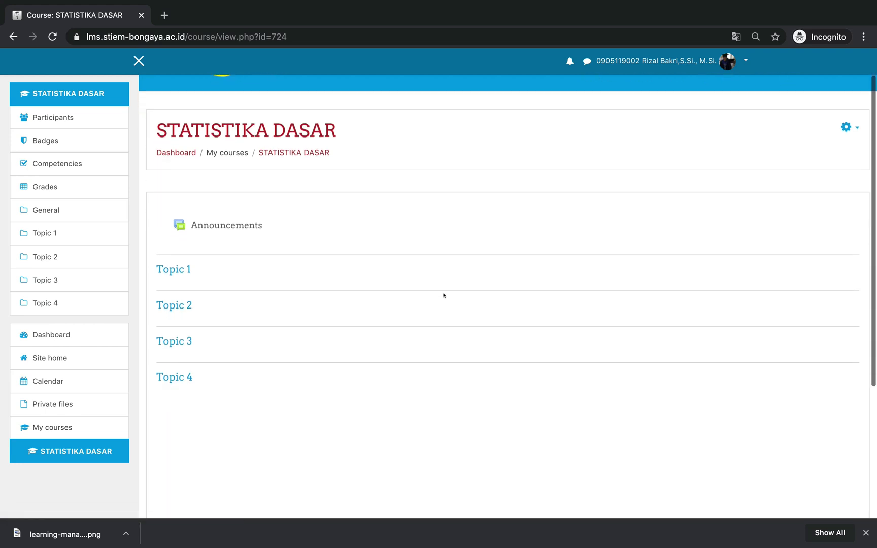
pyautogui.scroll(1, 443, 295)
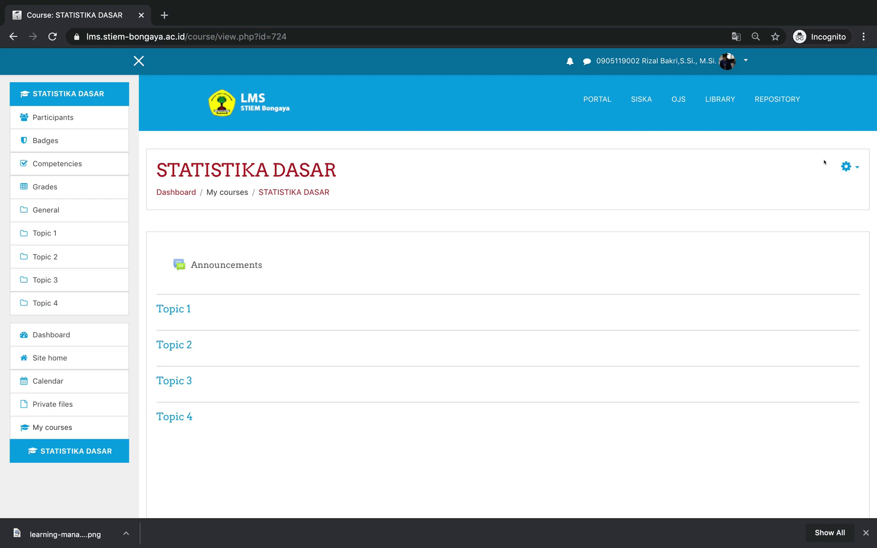
# Open Edit settings and review the 27 March–27 September 2020 dates and LMS.jpg summary image
pyautogui.click(846, 166)
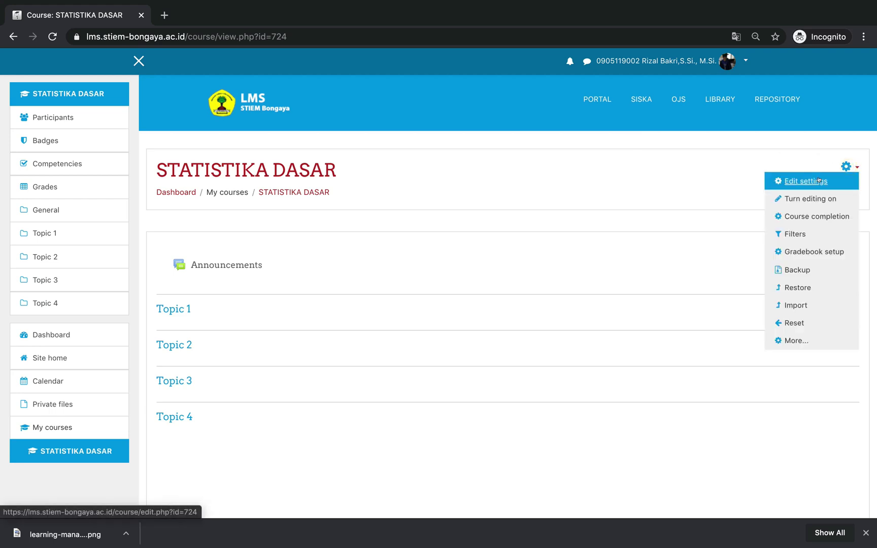
pyautogui.click(808, 154)
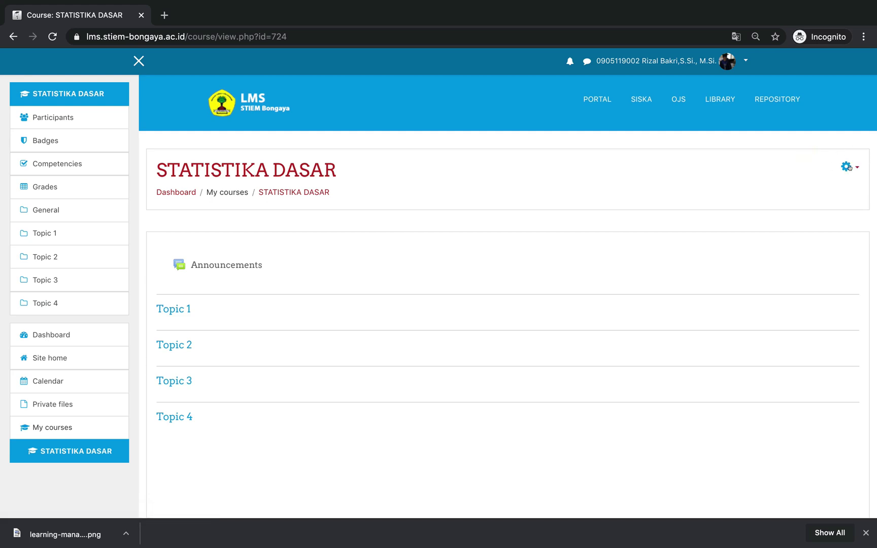
pyautogui.click(846, 166)
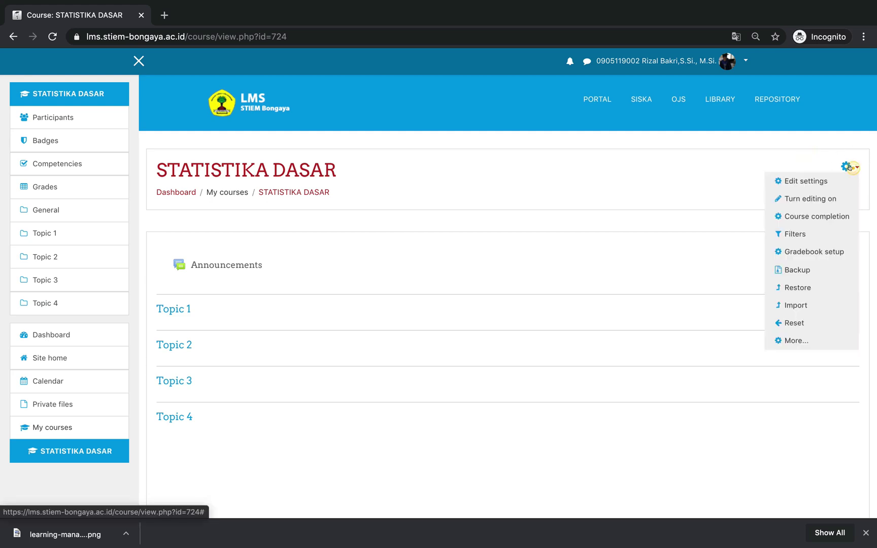
pyautogui.click(808, 181)
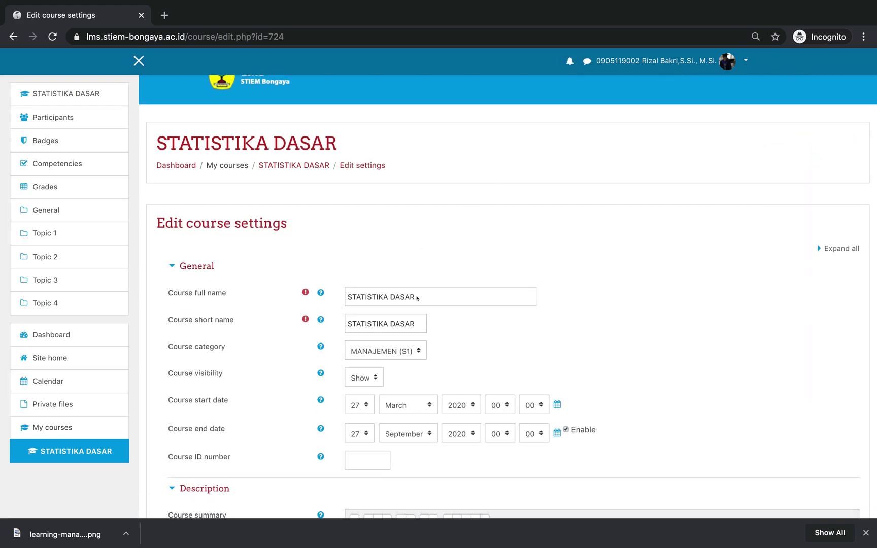
pyautogui.scroll(-2, 417, 298)
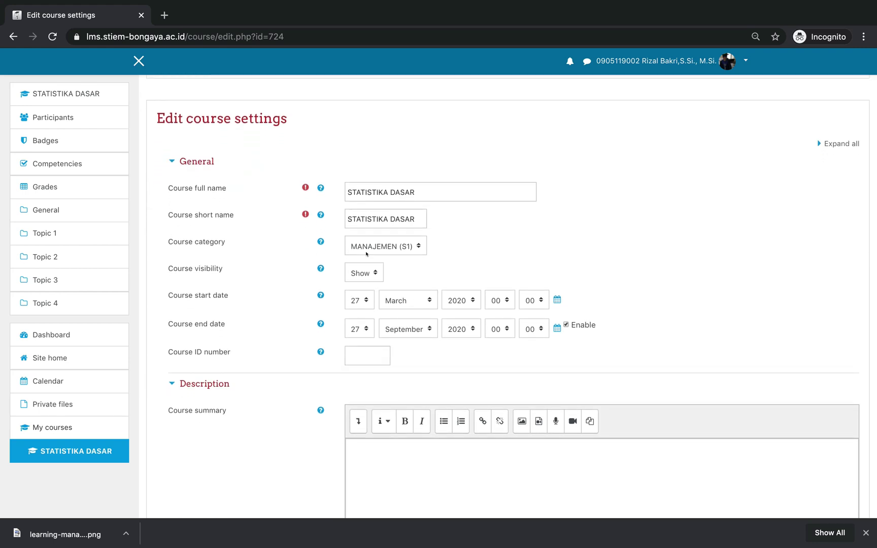
pyautogui.scroll(-3, 366, 253)
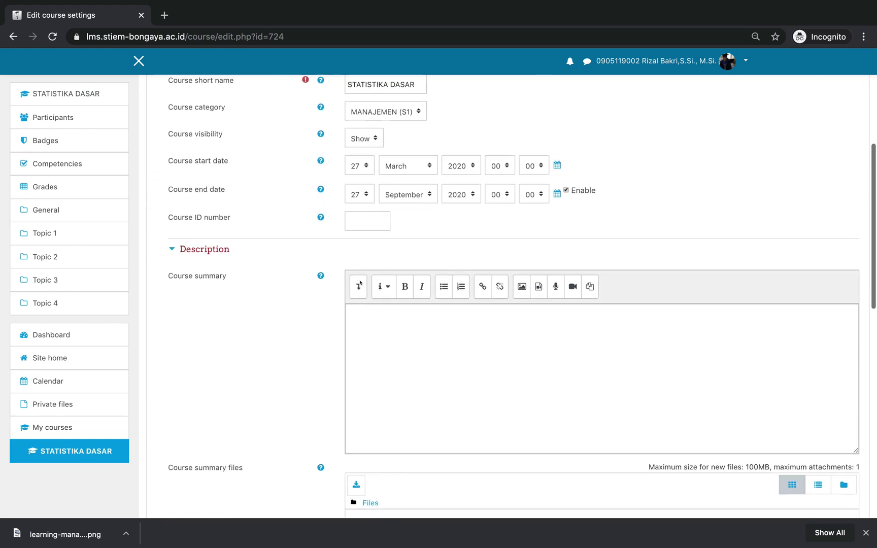
pyautogui.scroll(-6, 360, 283)
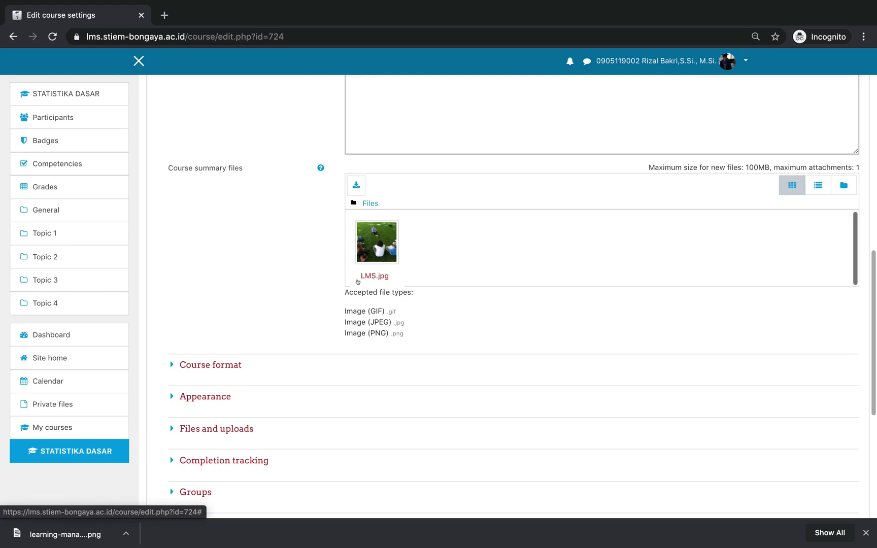
pyautogui.scroll(10, 269, 367)
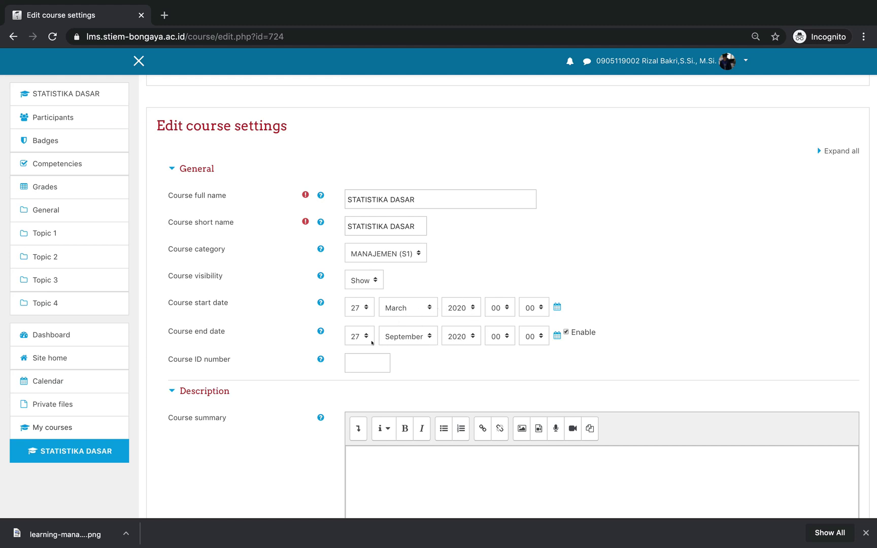
pyautogui.scroll(-10, 315, 370)
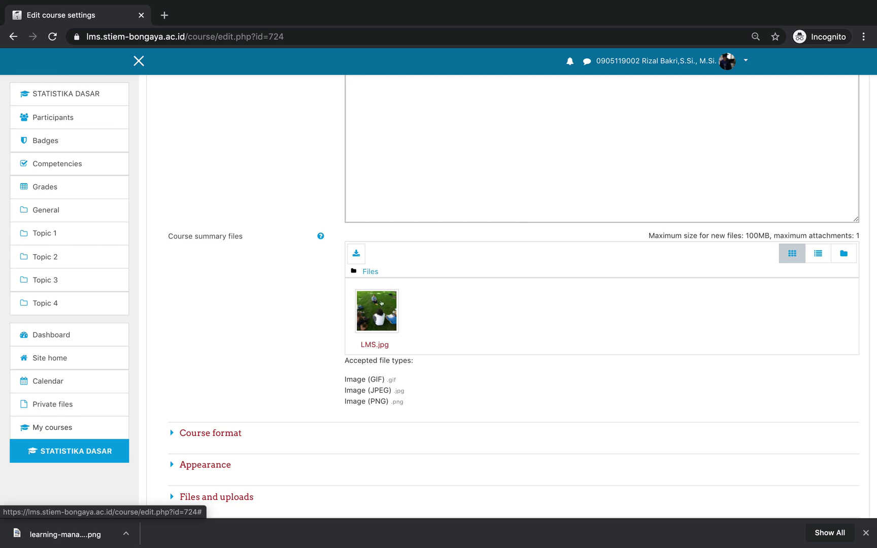
pyautogui.scroll(-4, 231, 345)
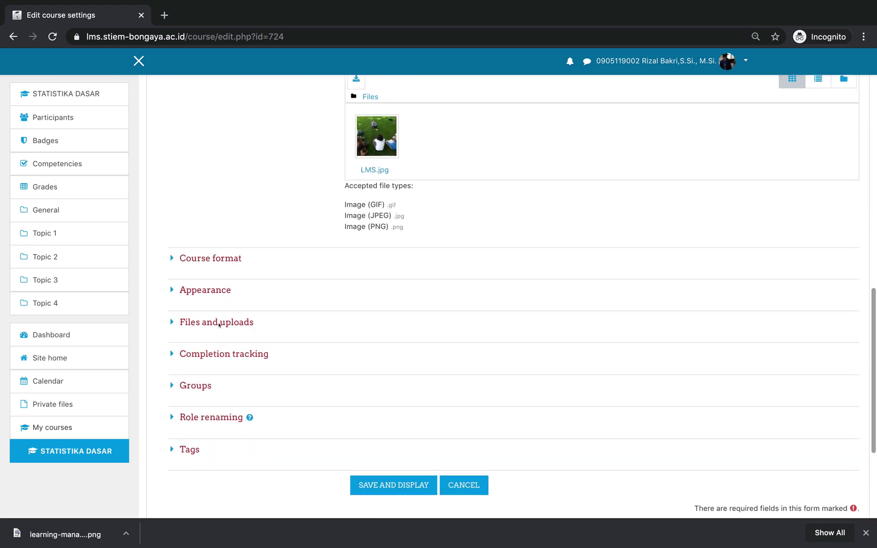
# Expand Course format, Files and uploads and Groups sections, keeping maximum upload size at 100MB
pyautogui.click(169, 260)
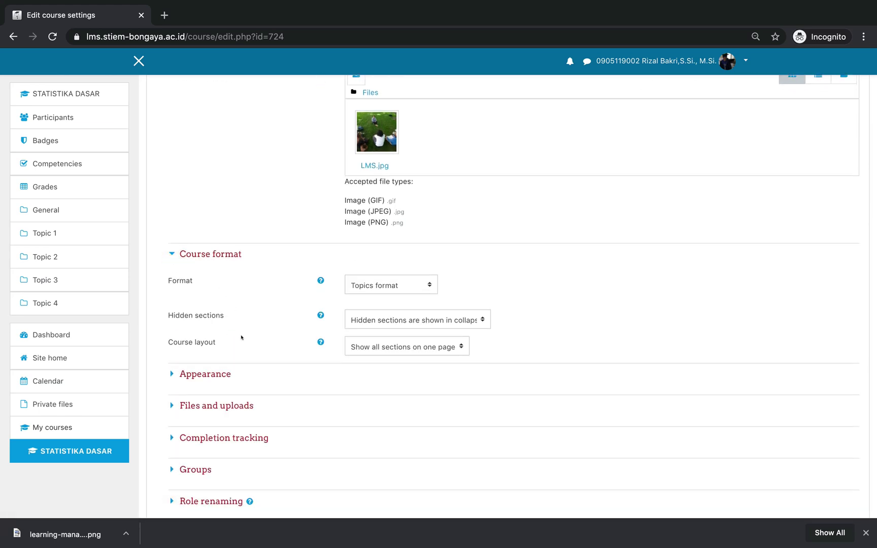
pyautogui.scroll(-2, 241, 336)
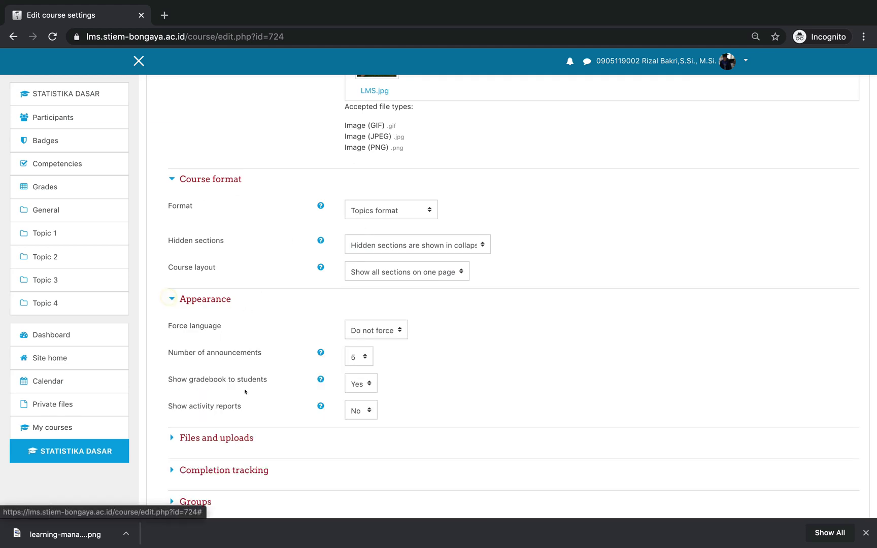
pyautogui.scroll(-5, 175, 306)
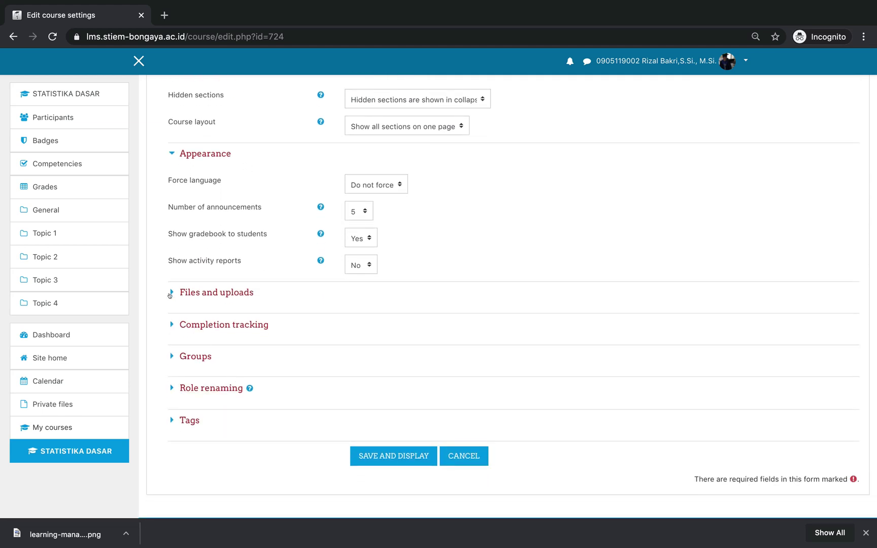
pyautogui.click(172, 293)
pyautogui.scroll(-1, 332, 308)
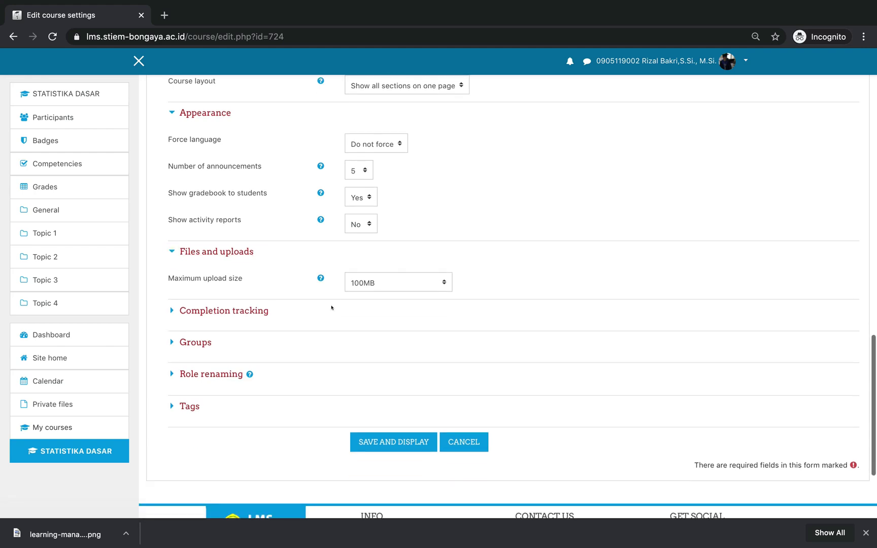
pyautogui.click(378, 283)
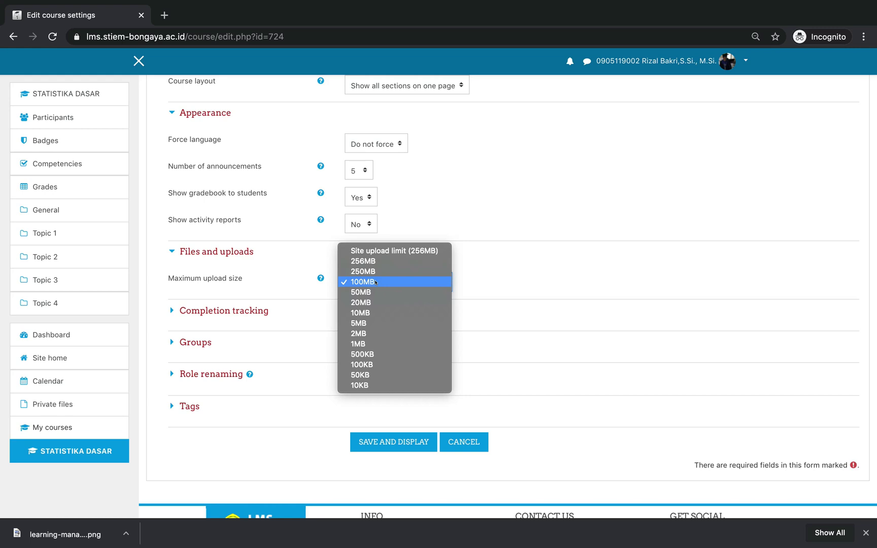
pyautogui.click(376, 282)
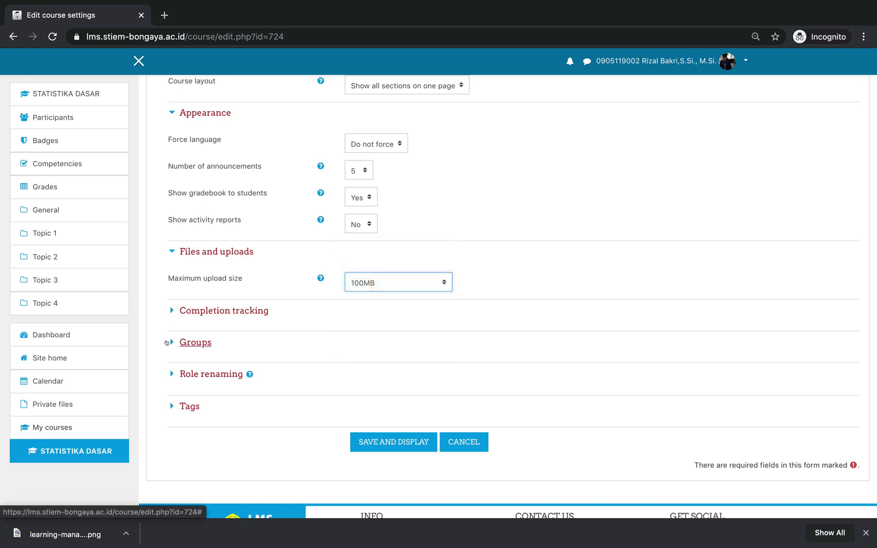
pyautogui.click(168, 342)
# Set Group mode to Separate groups and save the course settings with Save and display
pyautogui.scroll(-4, 265, 363)
pyautogui.click(361, 268)
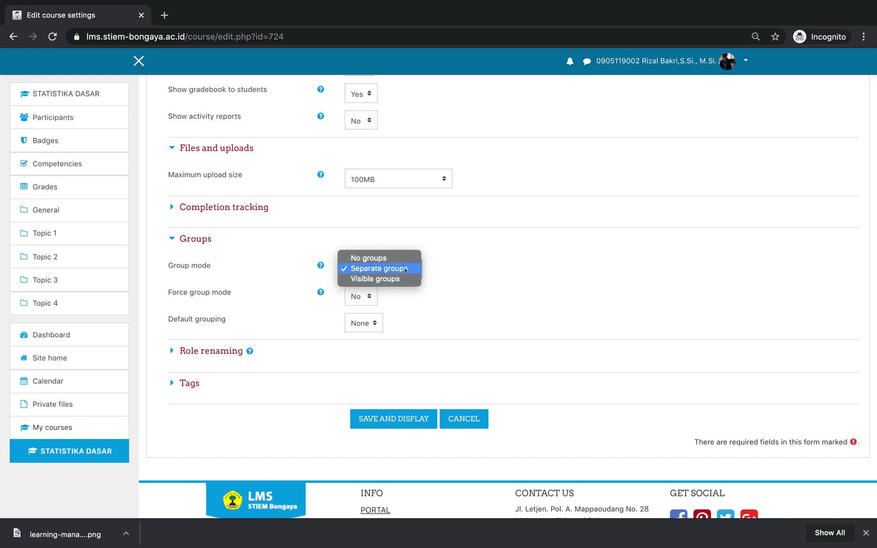
pyautogui.click(384, 269)
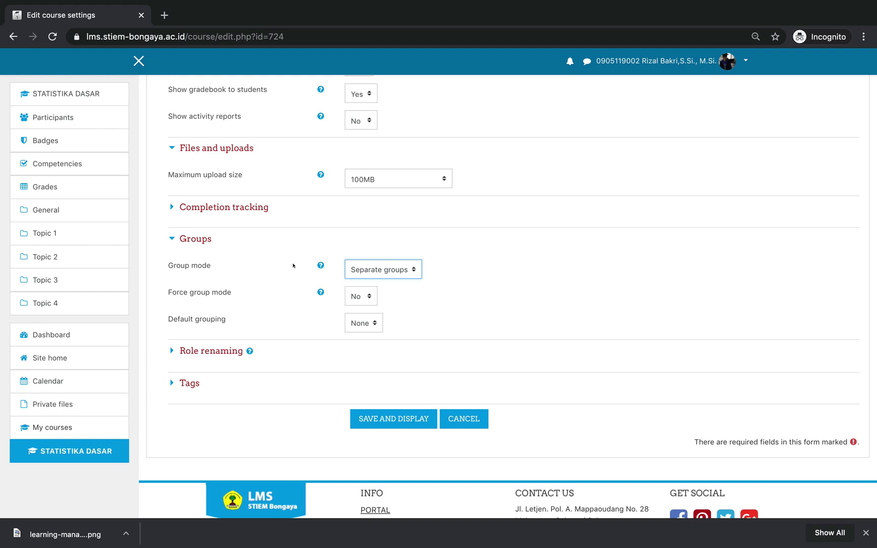
pyautogui.click(364, 269)
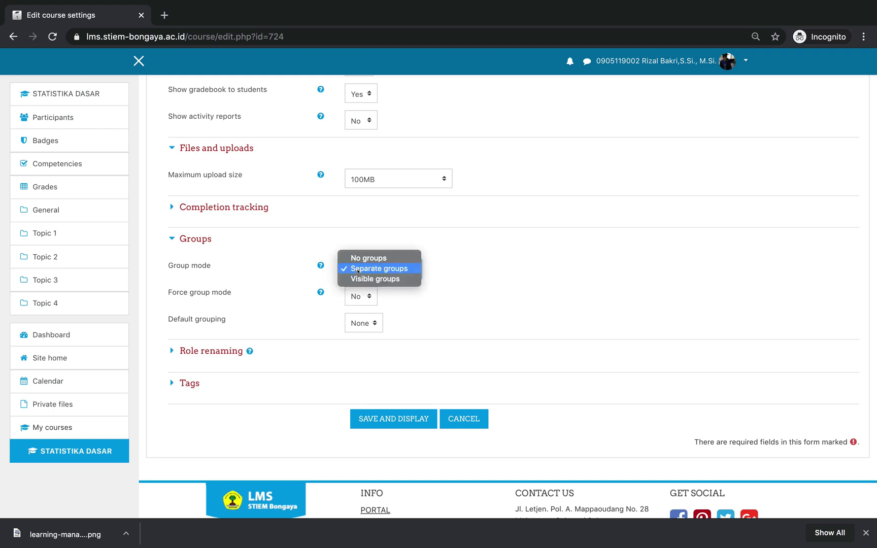
pyautogui.click(389, 269)
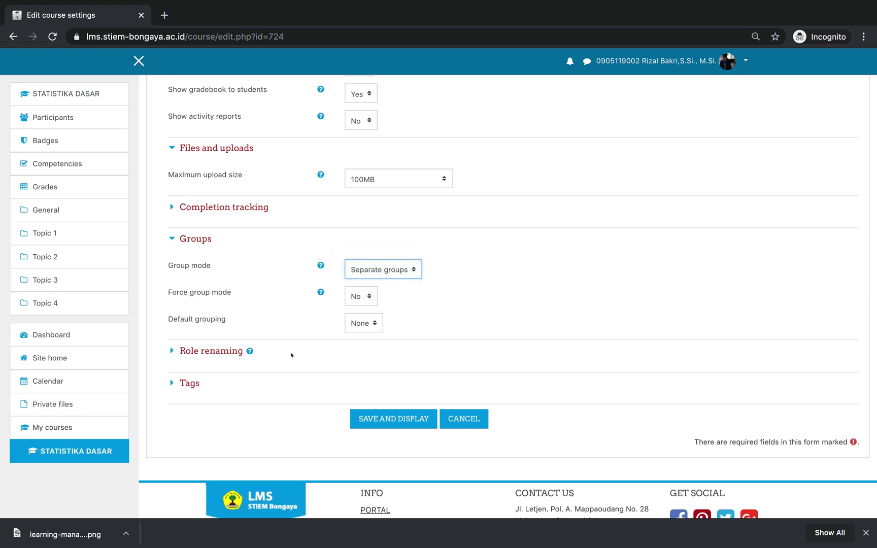
pyautogui.scroll(1, 291, 355)
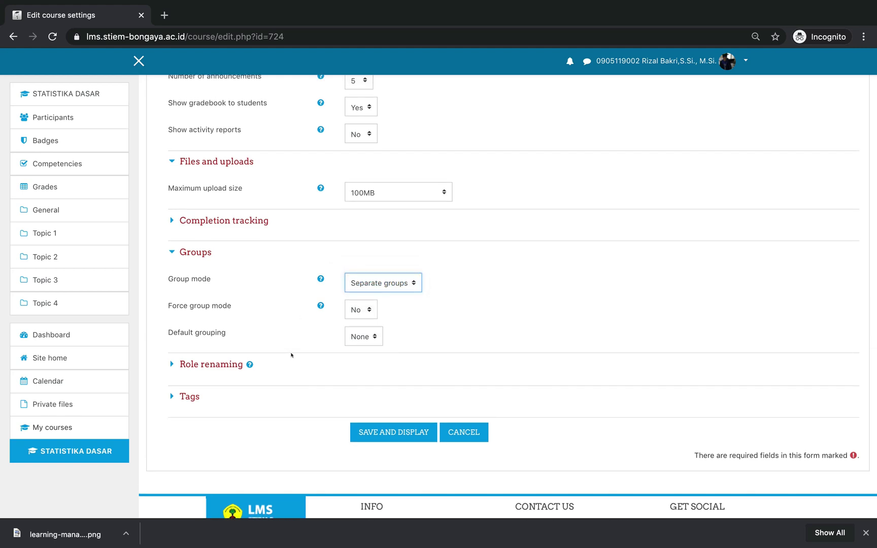
pyautogui.click(367, 288)
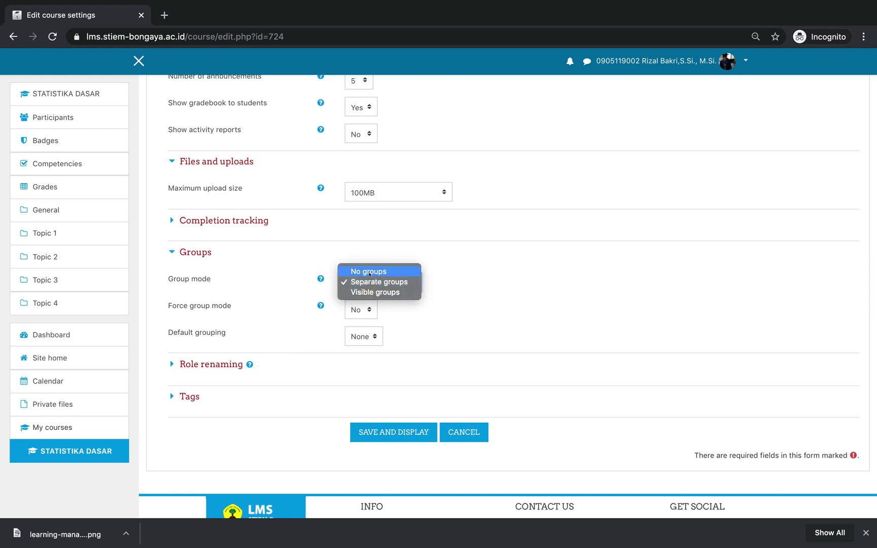
pyautogui.click(291, 295)
pyautogui.scroll(5, 279, 372)
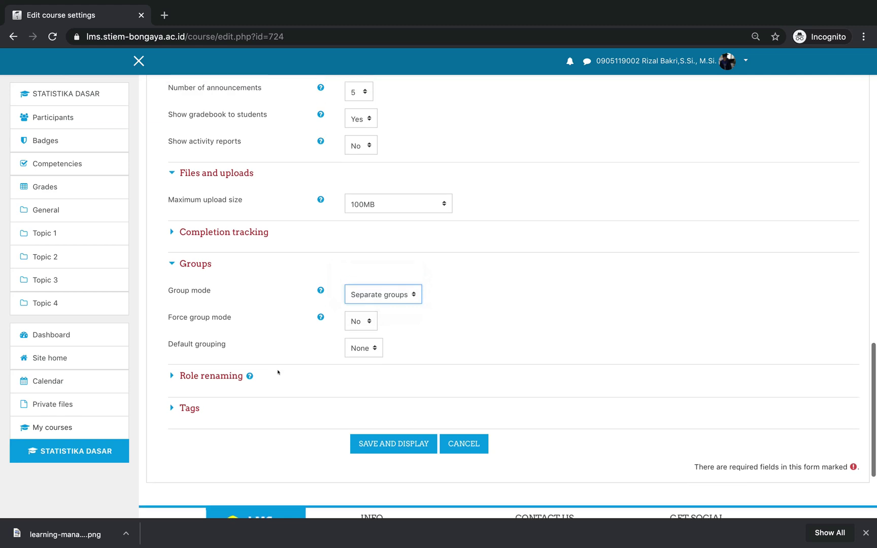
pyautogui.scroll(-8, 280, 371)
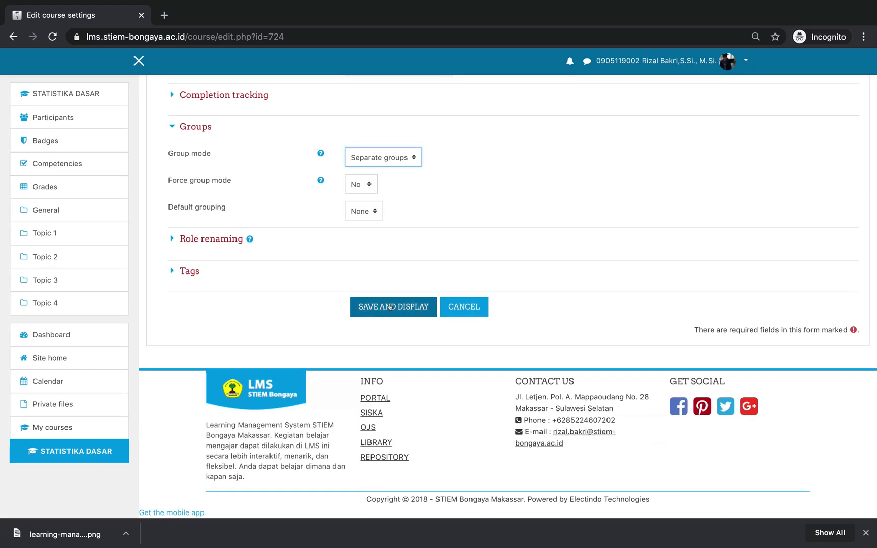
pyautogui.click(390, 307)
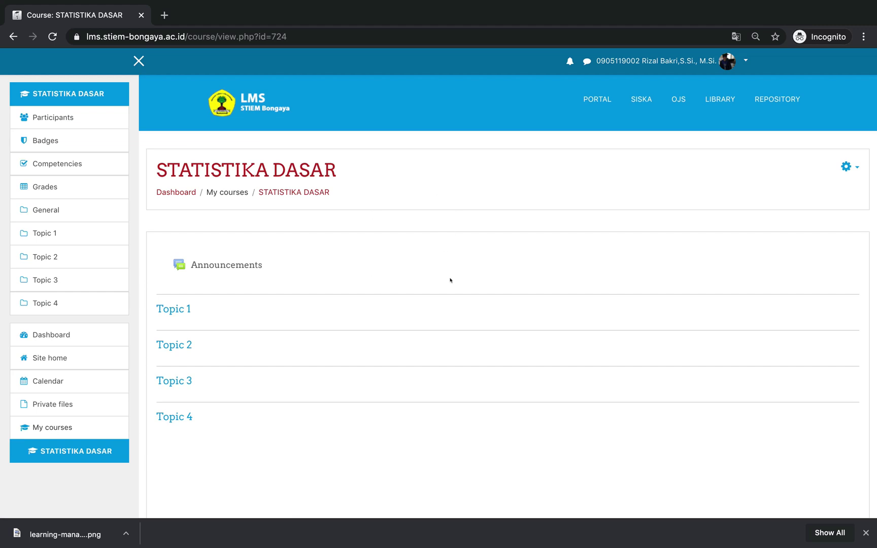
# Open the Participants list, showing one Teacher and no groups, and bring up its gear menu
pyautogui.click(84, 119)
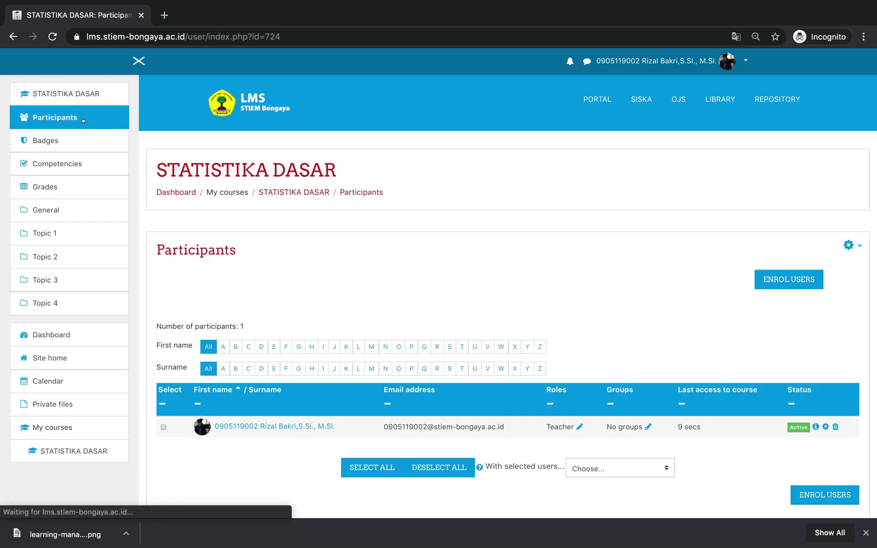
pyautogui.scroll(-3, 341, 258)
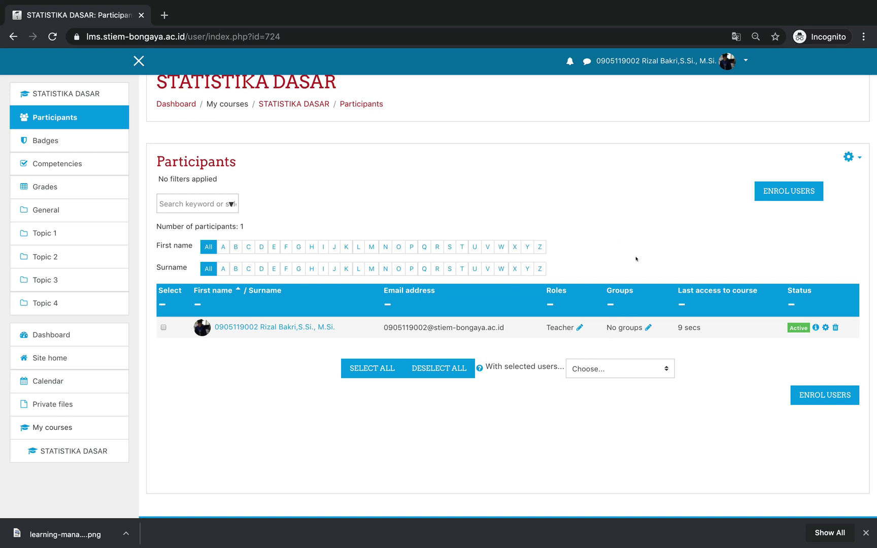
pyautogui.scroll(2, 636, 257)
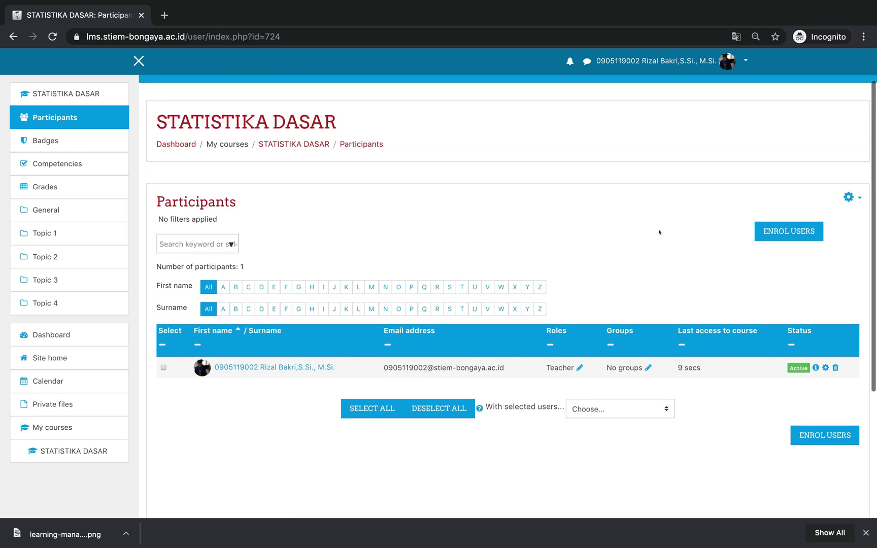
pyautogui.click(849, 200)
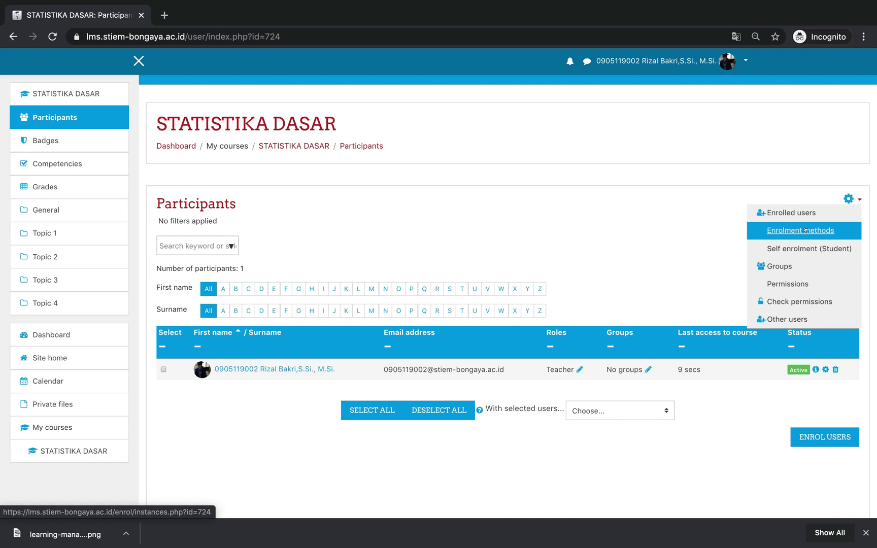
# Go to Groups, select Kelas A and Kelas B, and check the class list in the notes
pyautogui.click(775, 267)
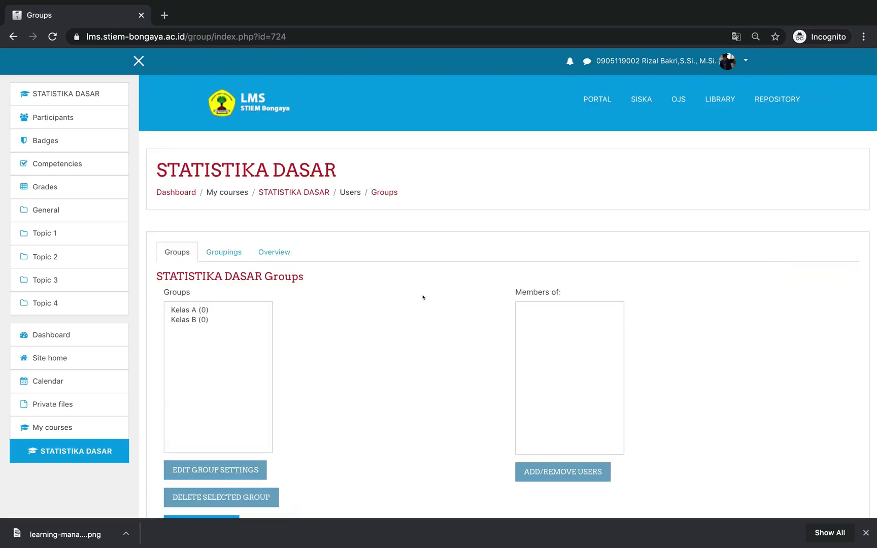
pyautogui.scroll(-3, 422, 297)
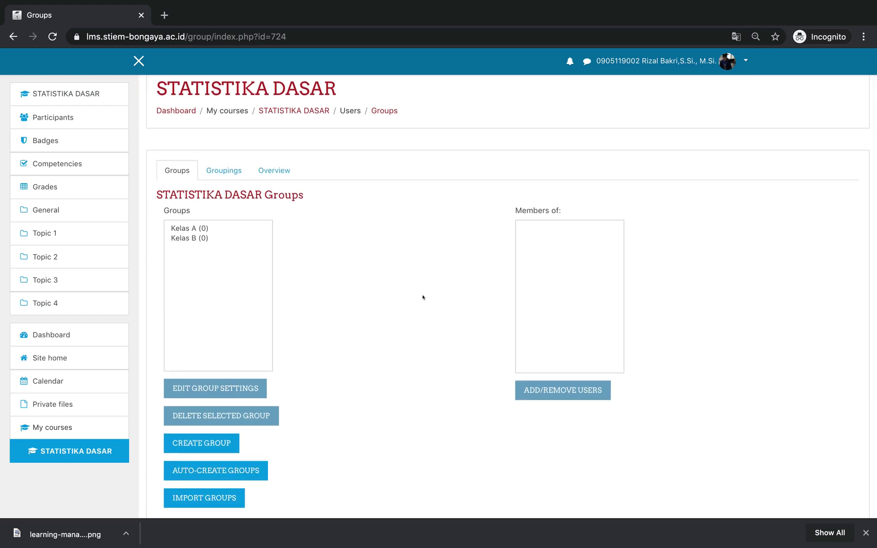
pyautogui.click(232, 262)
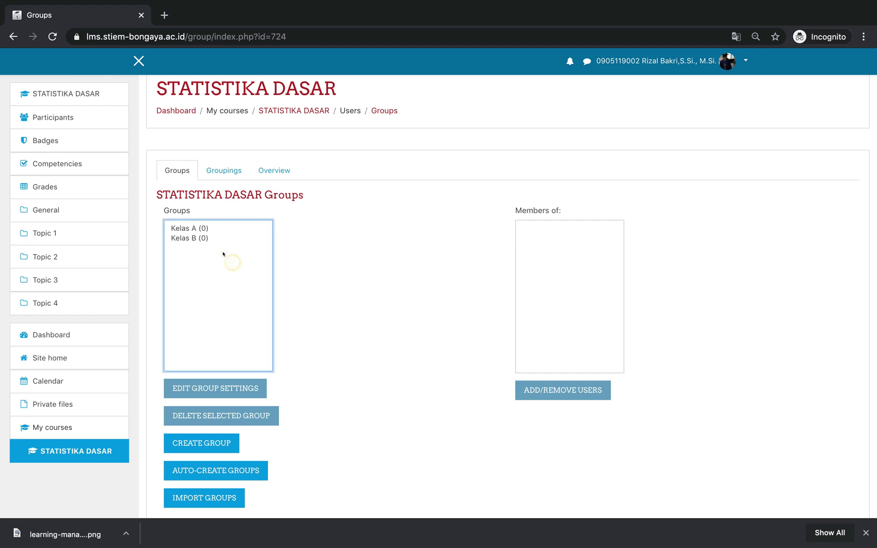
pyautogui.click(199, 229)
pyautogui.click(198, 237)
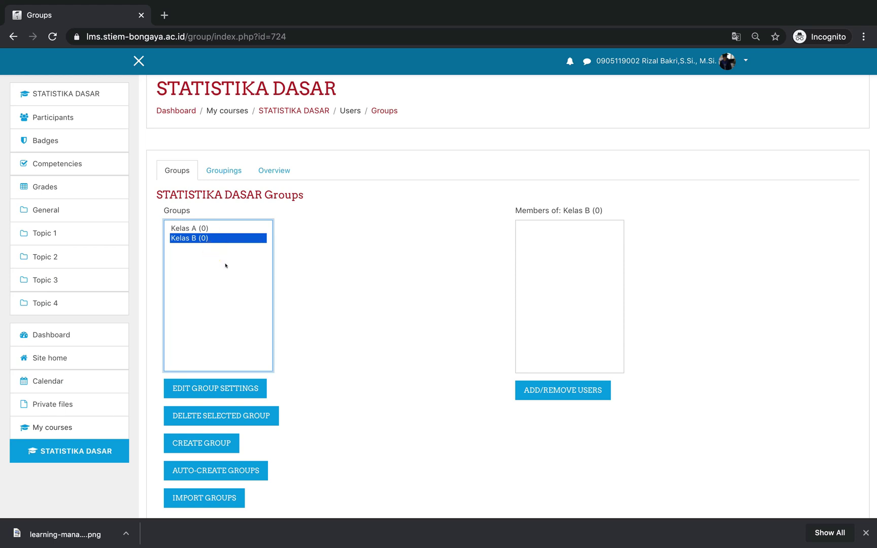
pyautogui.hotkey('ctrl', 'Right')
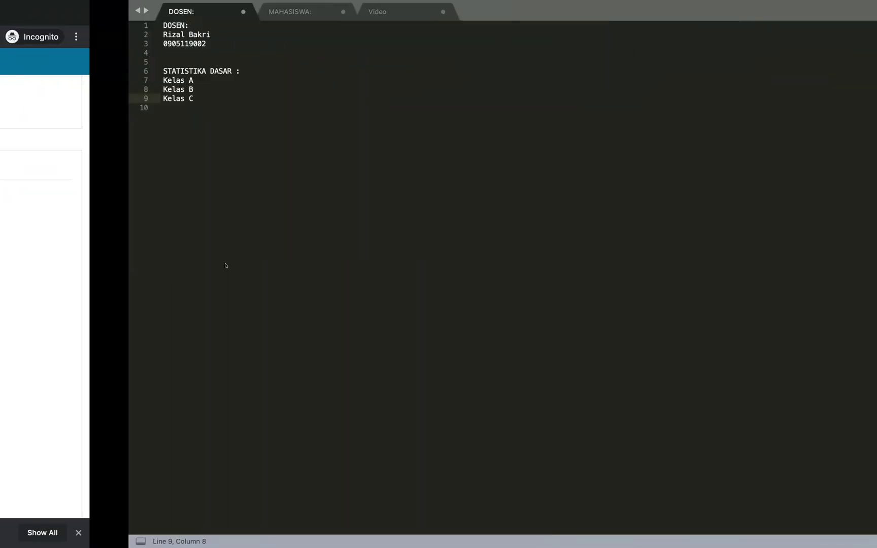
pyautogui.moveTo(77, 96); pyautogui.dragTo(32, 97)
pyautogui.hotkey('ctrl', 'Left')
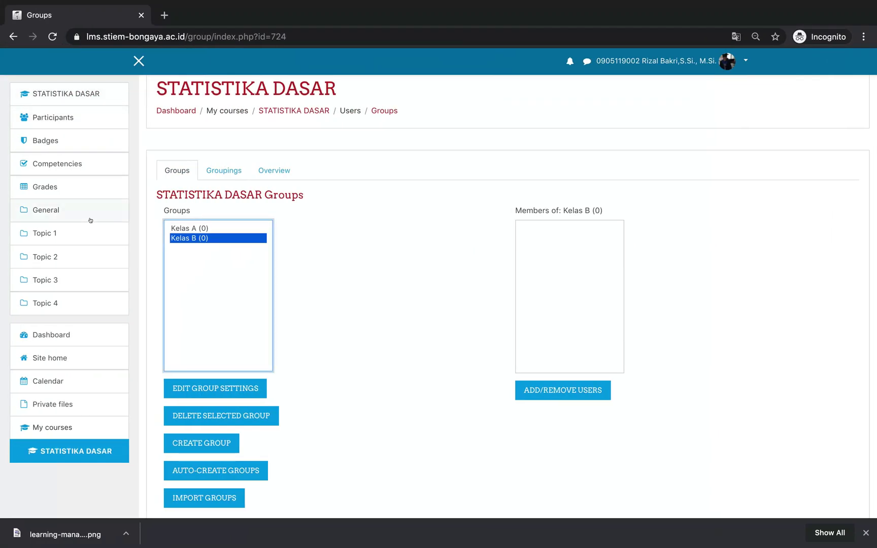
# Scroll down the Groups page and open the blank Create group form
pyautogui.click(196, 251)
pyautogui.scroll(-2, 205, 299)
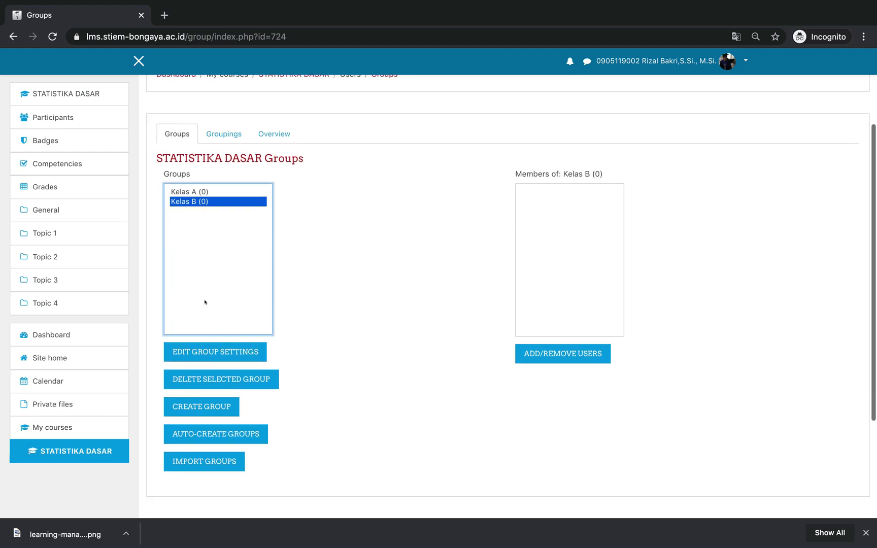
pyautogui.scroll(-2, 205, 297)
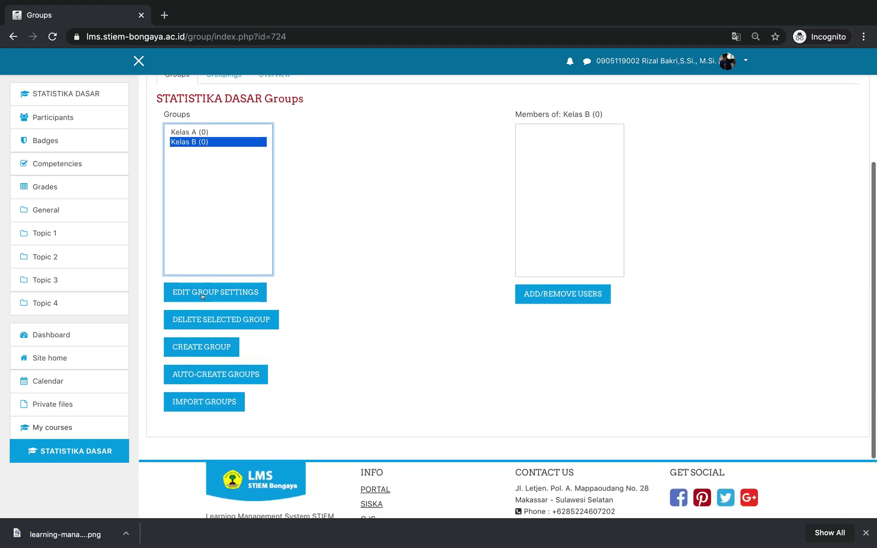
pyautogui.click(217, 347)
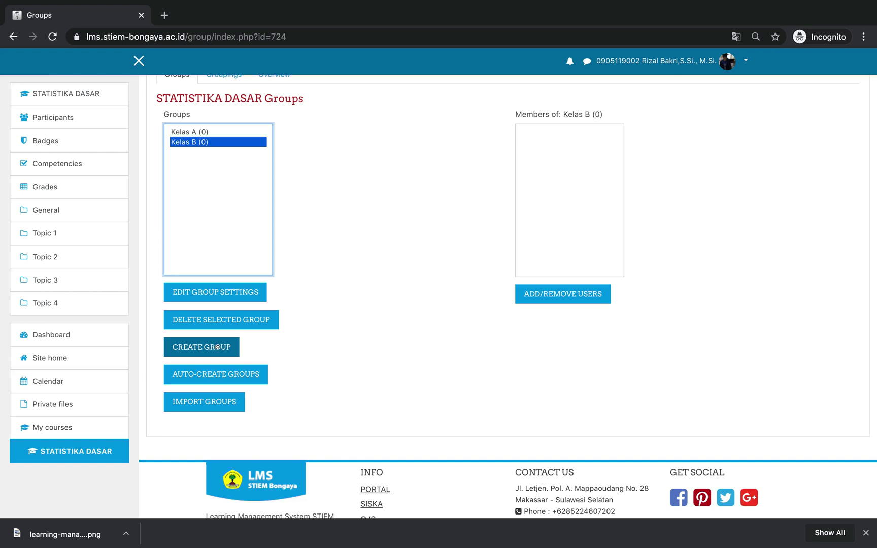
pyautogui.click(192, 350)
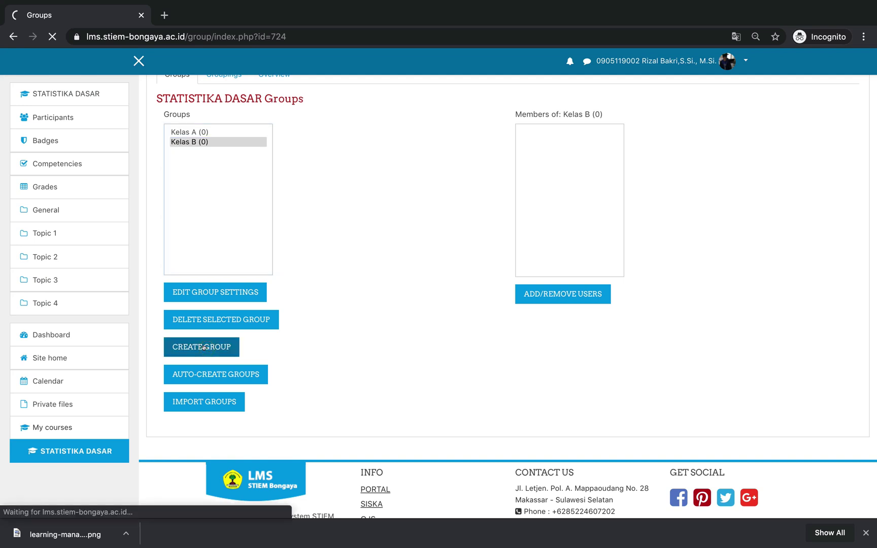
pyautogui.scroll(-3, 204, 347)
# Name the new group 'Kelas C' and enter its enrolment key
pyautogui.click(397, 194)
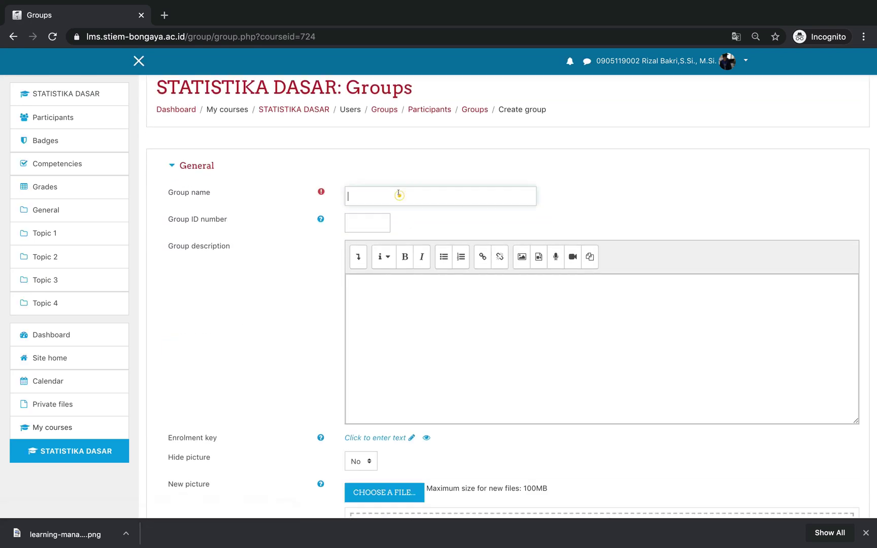
pyautogui.write('Kelas C')
pyautogui.click(451, 355)
pyautogui.scroll(-2, 451, 355)
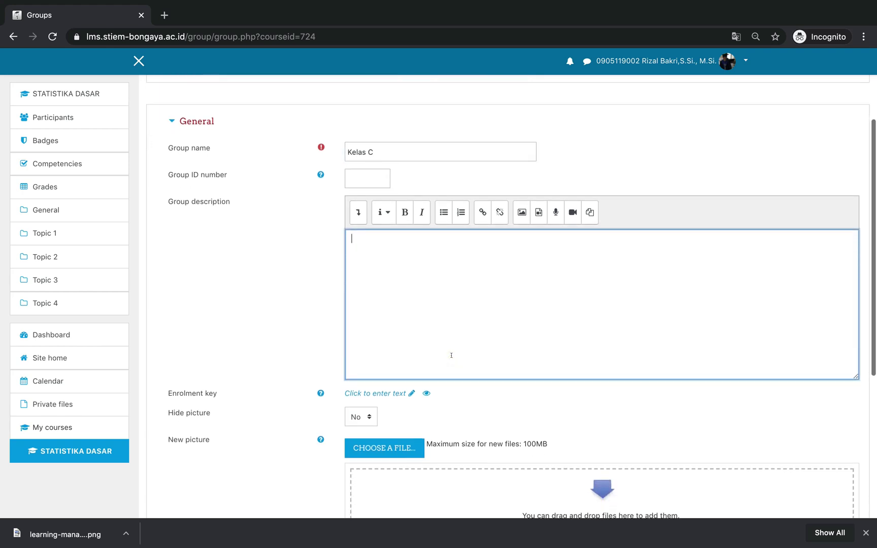
pyautogui.scroll(-1, 451, 355)
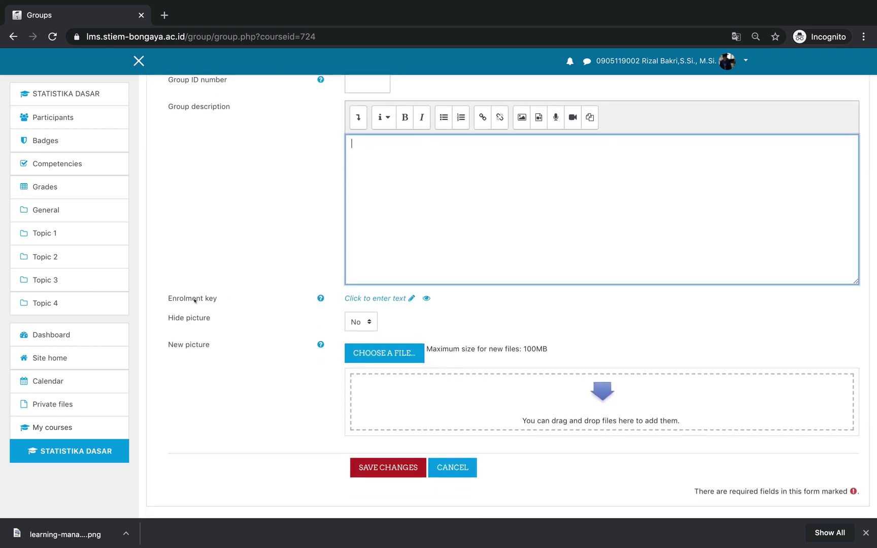
pyautogui.click(408, 298)
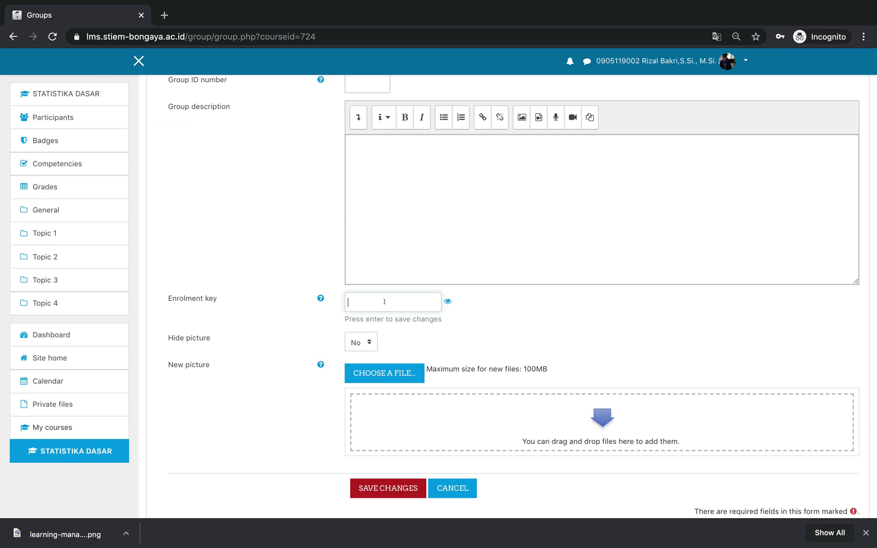
pyautogui.scroll(1, 384, 301)
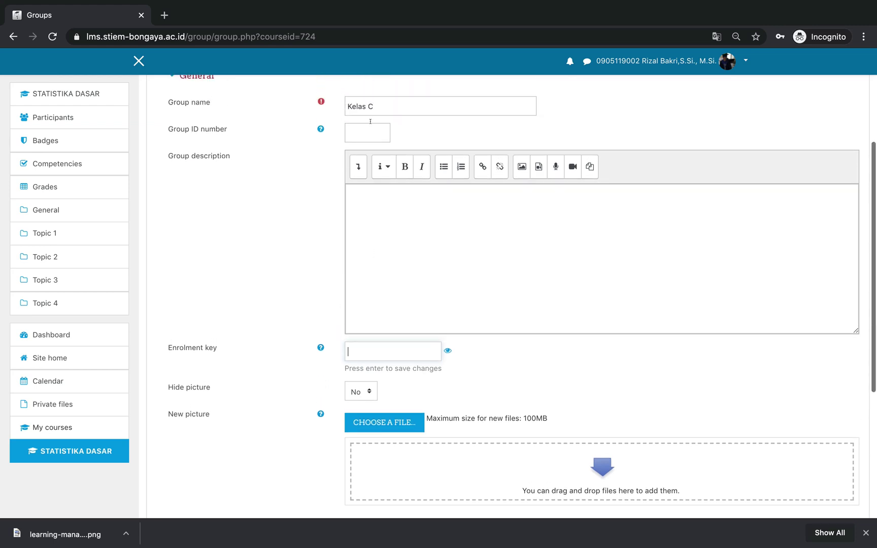
pyautogui.click(357, 352)
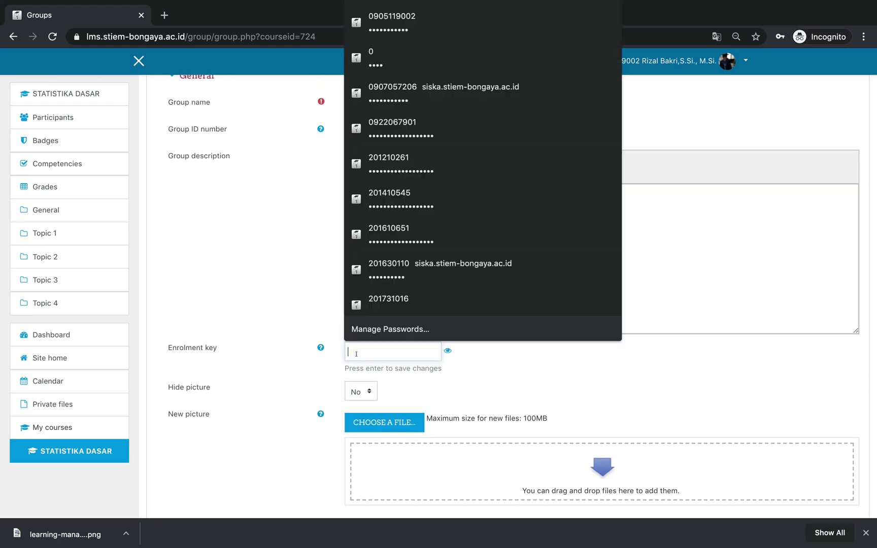
pyautogui.write('••••••••')
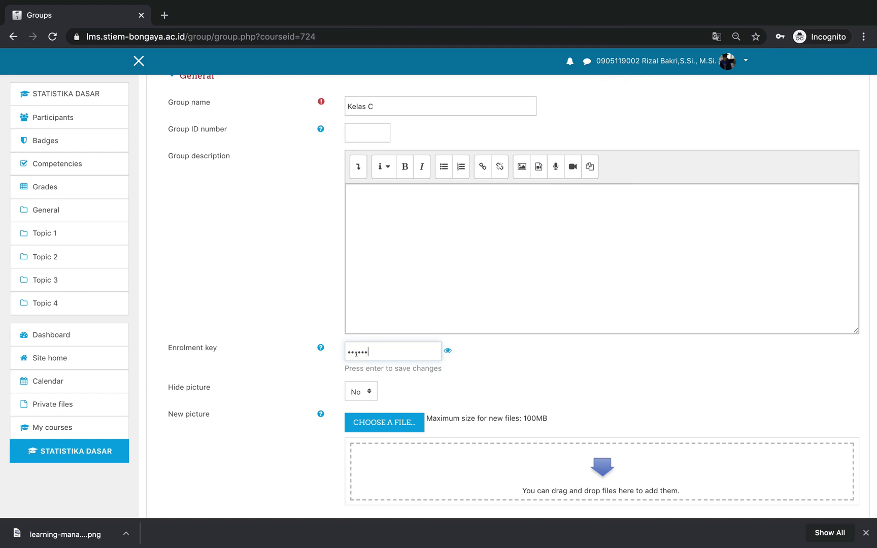
pyautogui.write('•••')
# Reveal the enrolment key as plain text and select it to verify the value
pyautogui.click(447, 350)
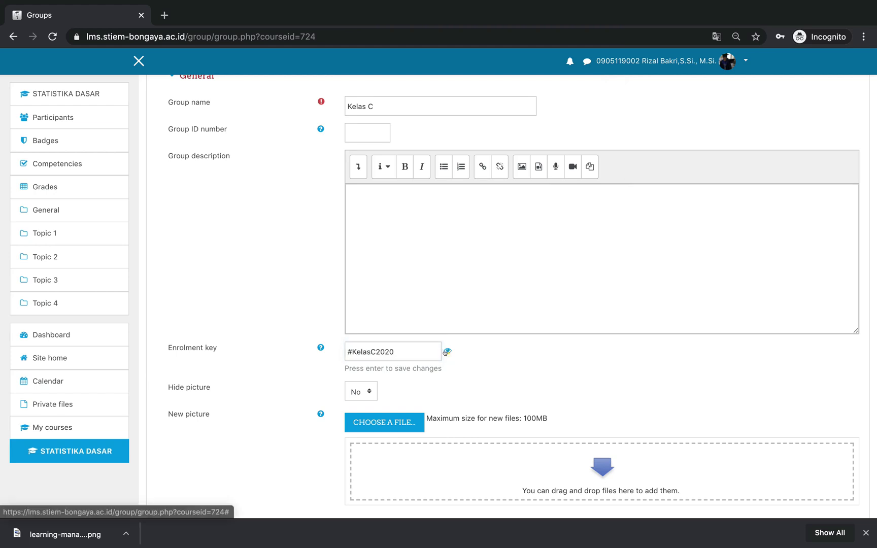
pyautogui.click(362, 352)
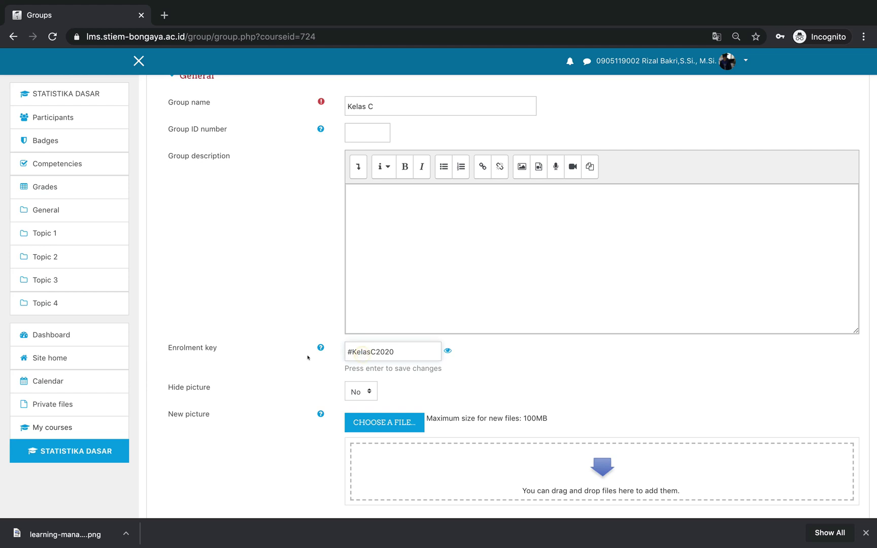
pyautogui.click(350, 351)
pyautogui.moveTo(350, 350); pyautogui.dragTo(352, 350)
pyautogui.click(387, 350)
pyautogui.click(402, 349)
pyautogui.scroll(3, 403, 348)
pyautogui.scroll(-3, 402, 349)
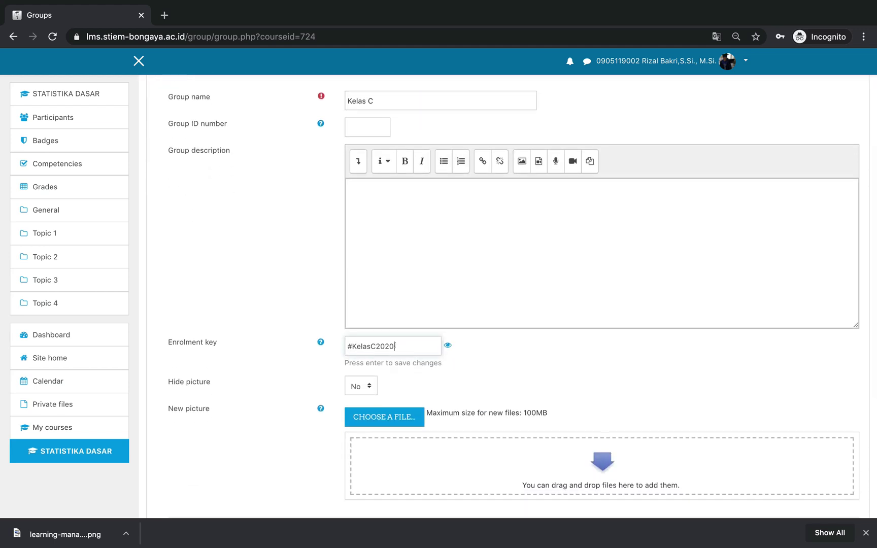
pyautogui.moveTo(398, 345); pyautogui.dragTo(341, 347)
pyautogui.scroll(-4, 391, 355)
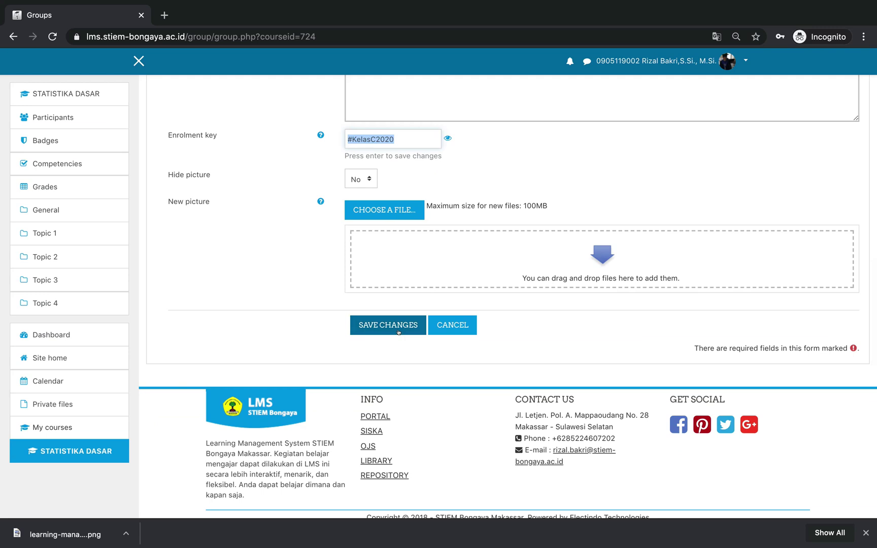
# Save group Kelas C, then select Kelas B and Kelas C in the groups list
pyautogui.click(399, 331)
pyautogui.click(388, 307)
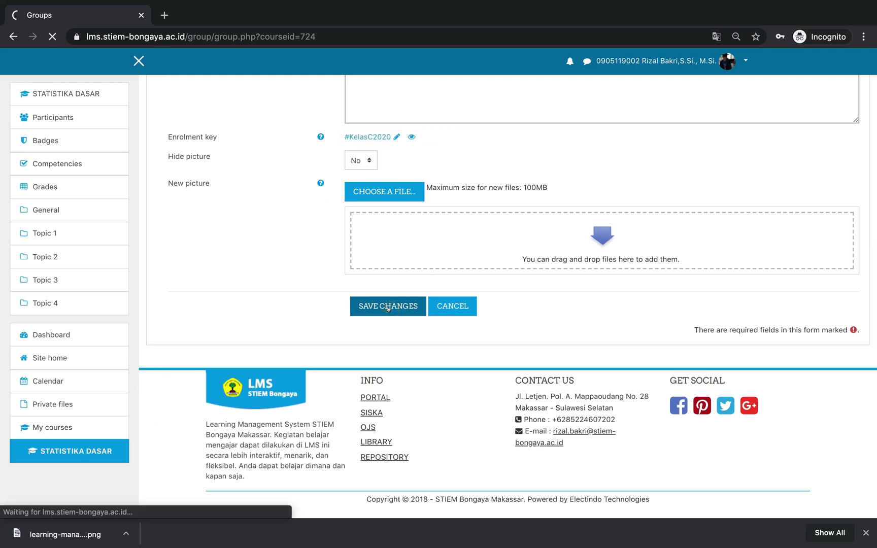
pyautogui.scroll(-2, 305, 254)
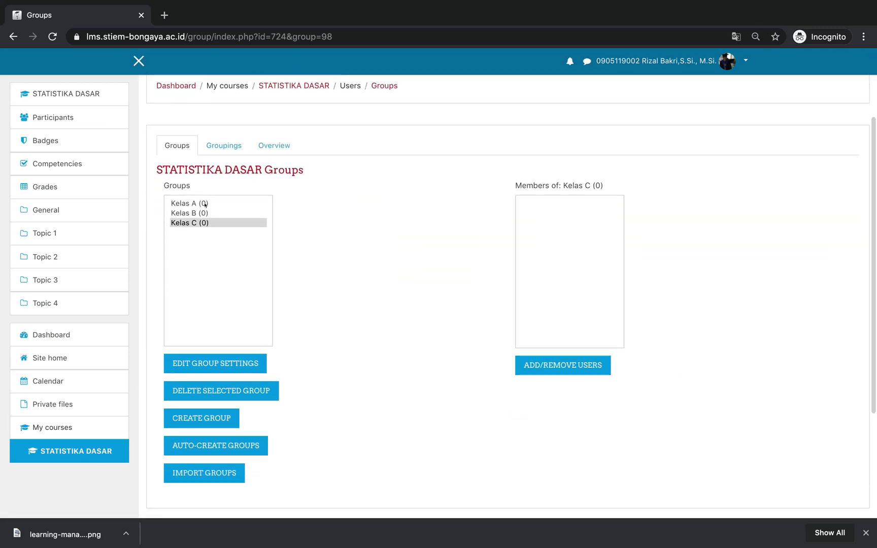
pyautogui.click(204, 213)
pyautogui.click(203, 223)
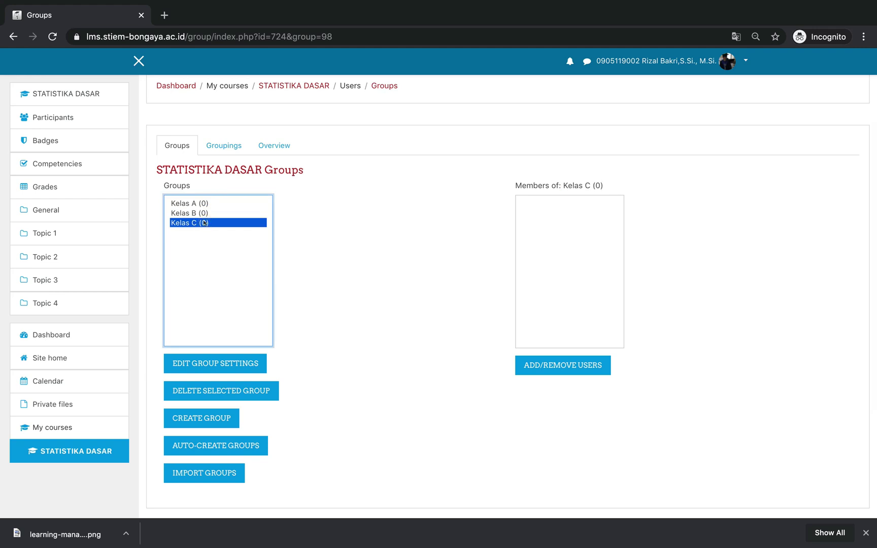
pyautogui.hotkey('ctrl', 'Right')
# Add a colon and Kelas C's enrolment key after the Kelas C line in the notes
pyautogui.click(122, 104)
pyautogui.click(117, 98)
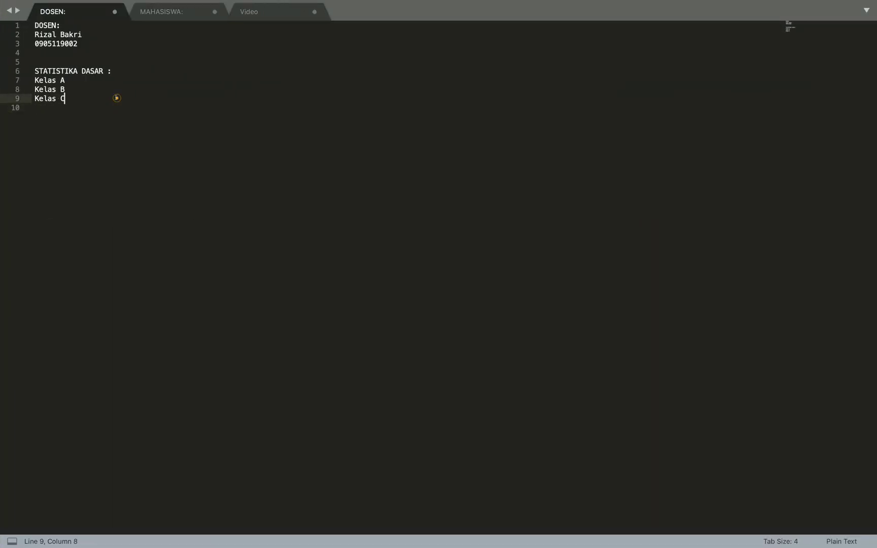
pyautogui.hotkey('ctrl', 'Left')
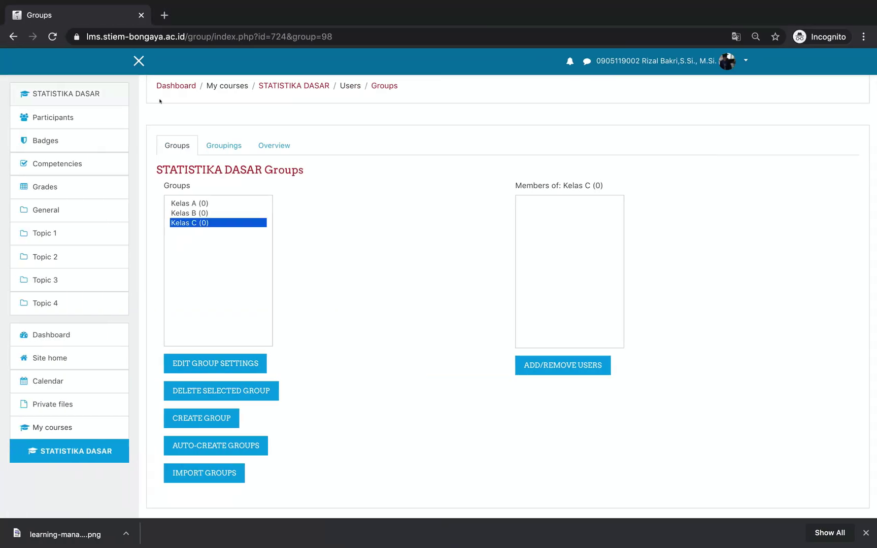
# Show Kelas B's enrolment key in its group settings, then return to the groups list
pyautogui.click(190, 213)
pyautogui.scroll(-1, 227, 270)
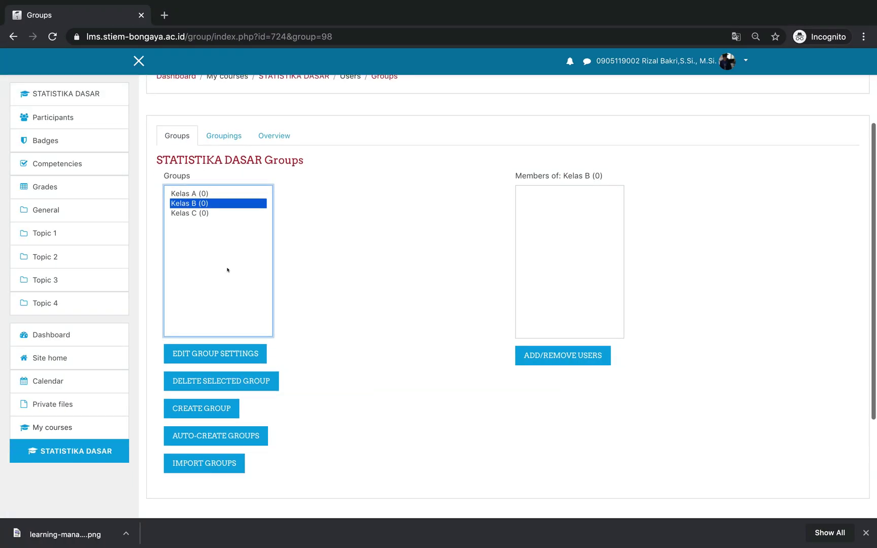
pyautogui.click(213, 298)
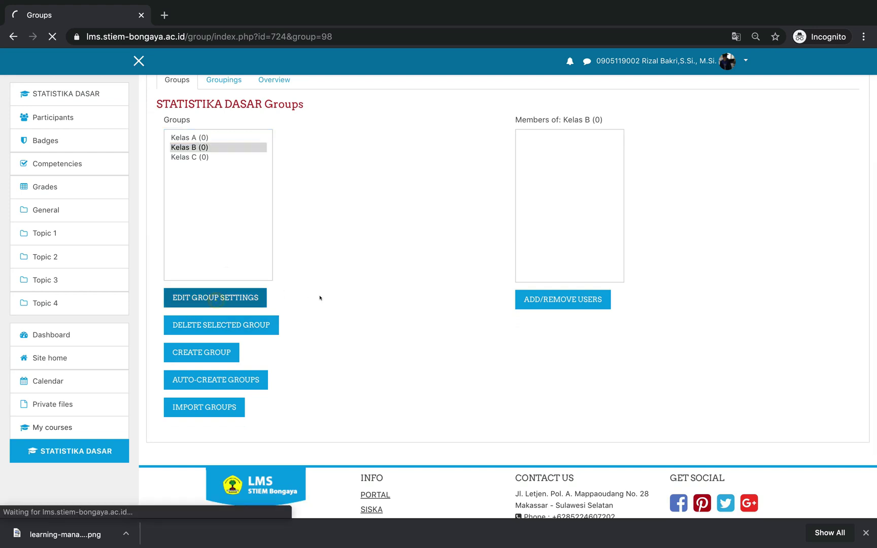
pyautogui.scroll(-5, 396, 253)
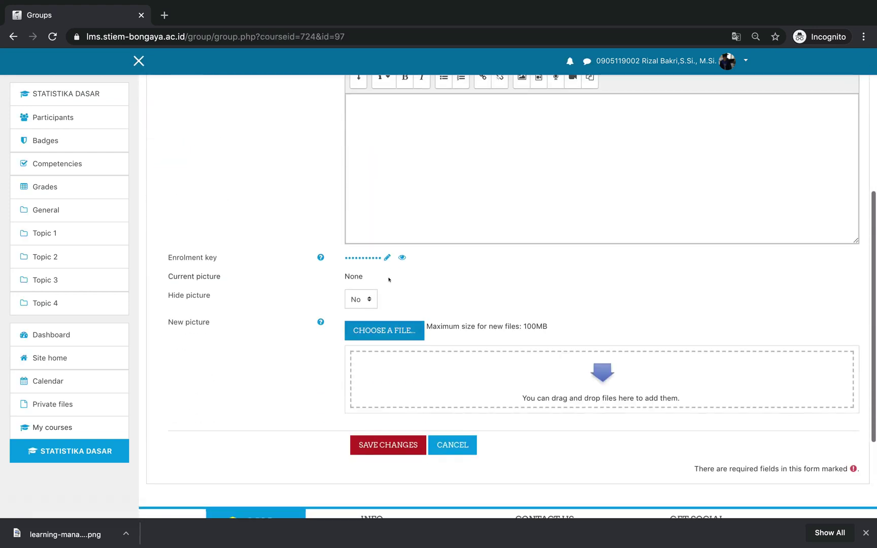
pyautogui.click(401, 258)
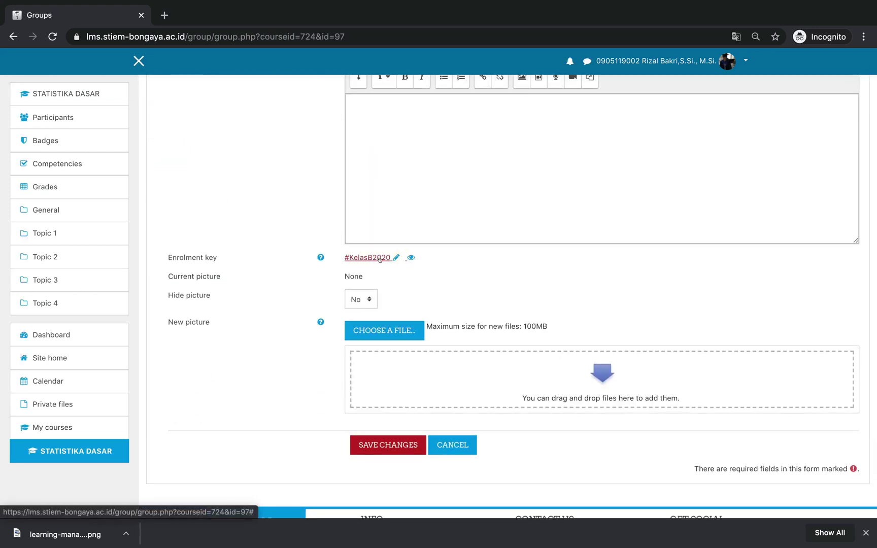
pyautogui.scroll(5, 380, 258)
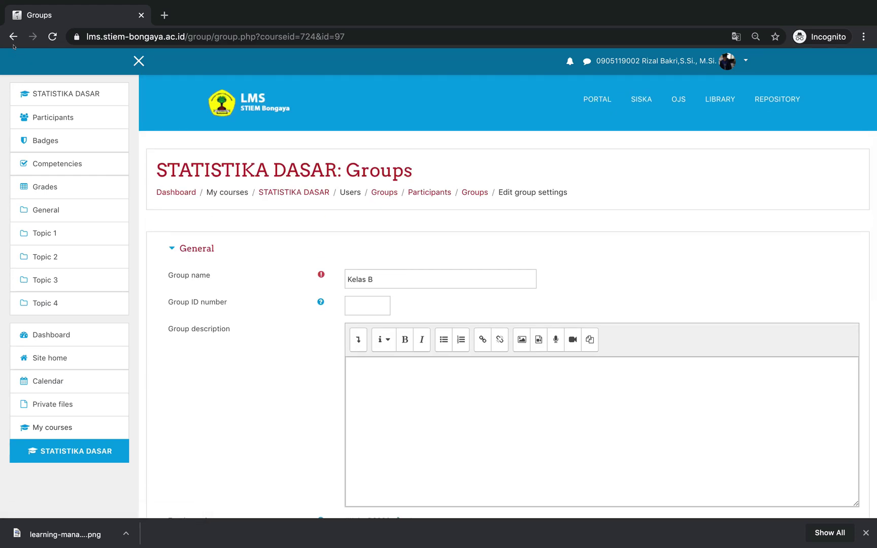
pyautogui.click(12, 36)
# Show Kelas A's enrolment key in its group settings and return to the notes' Kelas A line
pyautogui.click(191, 138)
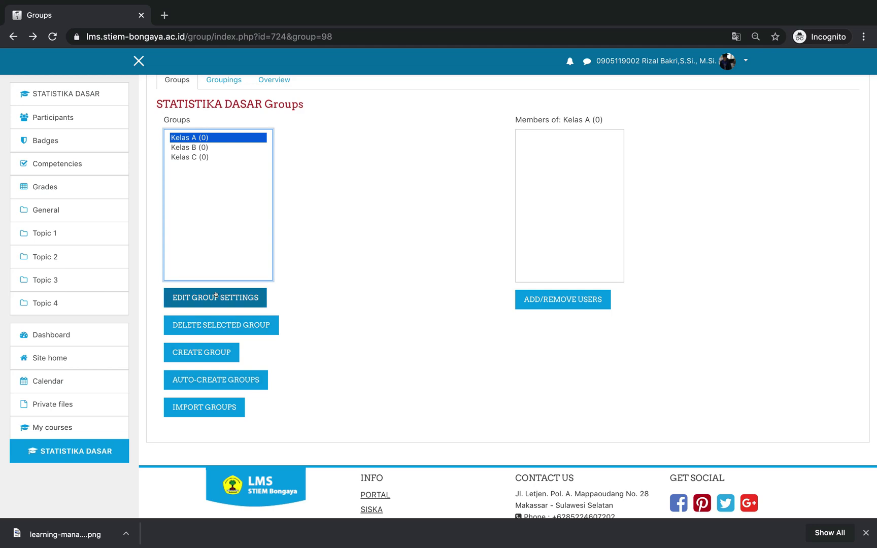
pyautogui.click(216, 296)
pyautogui.scroll(-2, 357, 326)
pyautogui.scroll(-3, 357, 326)
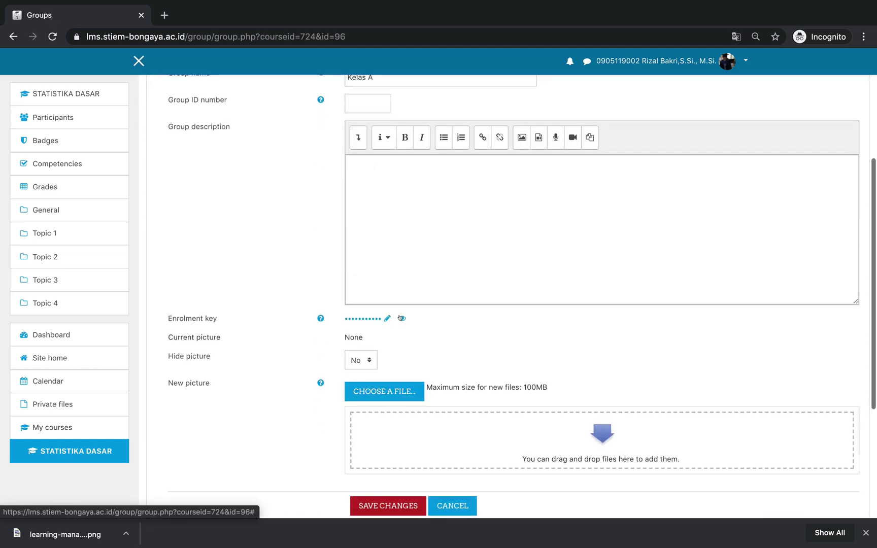
pyautogui.click(402, 318)
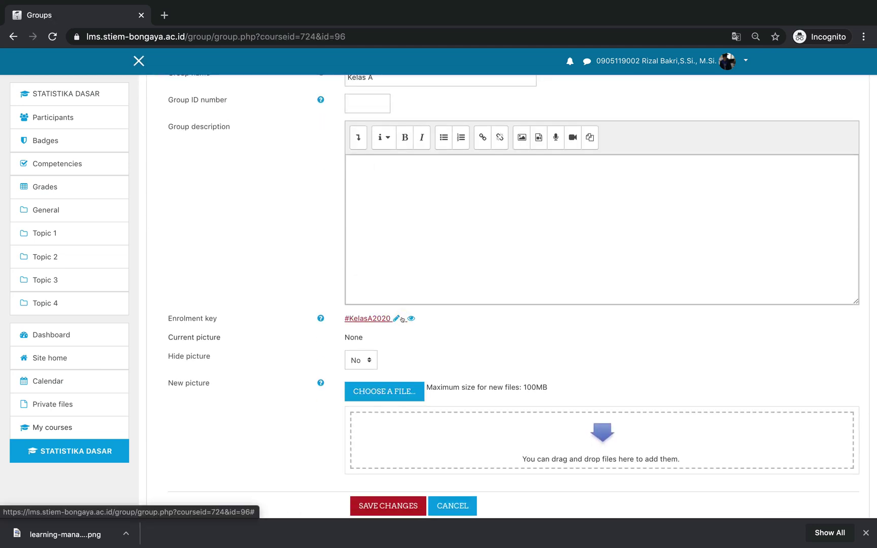
pyautogui.press('super+Tab')
pyautogui.click(94, 79)
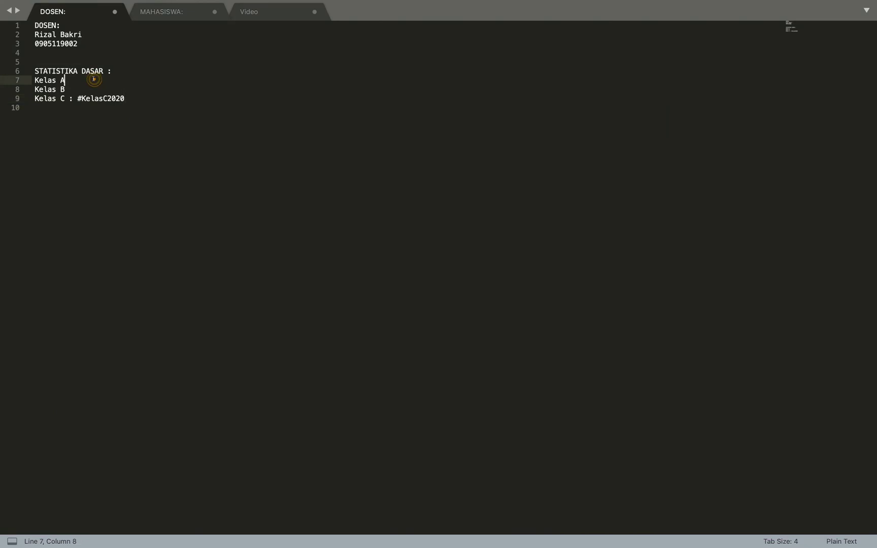
# Type the Kelas A and Kelas B enrolment keys after their lines in the notes
pyautogui.press('Down')
pyautogui.write(':')
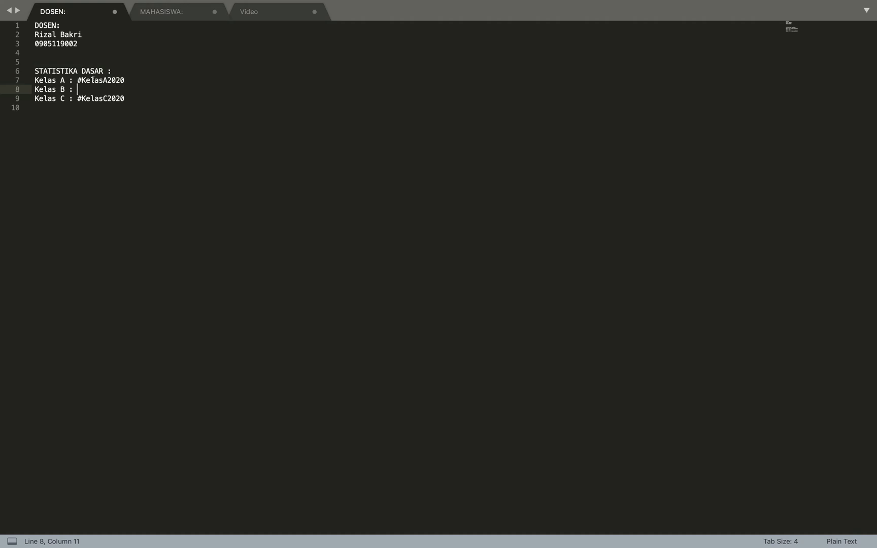
# Check the listed enrolment keys by selecting them in the notes
pyautogui.click(127, 69)
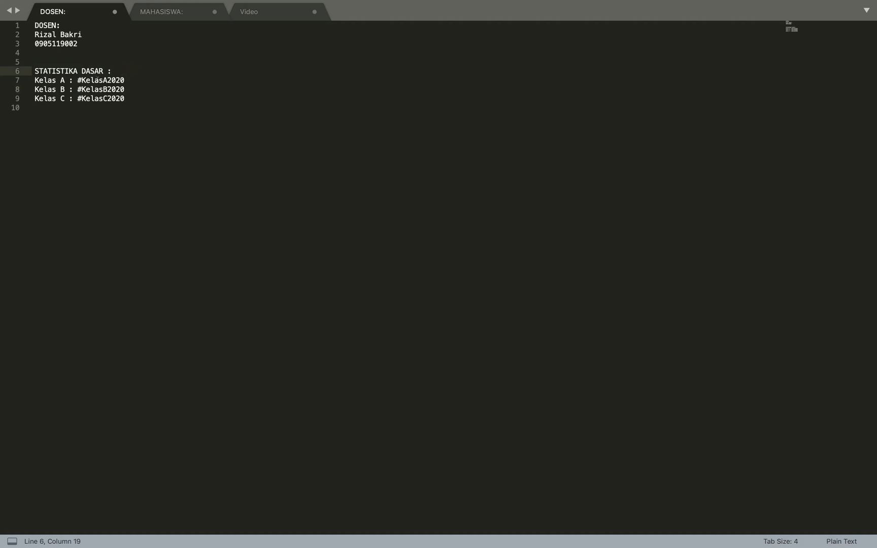
pyautogui.click(130, 96)
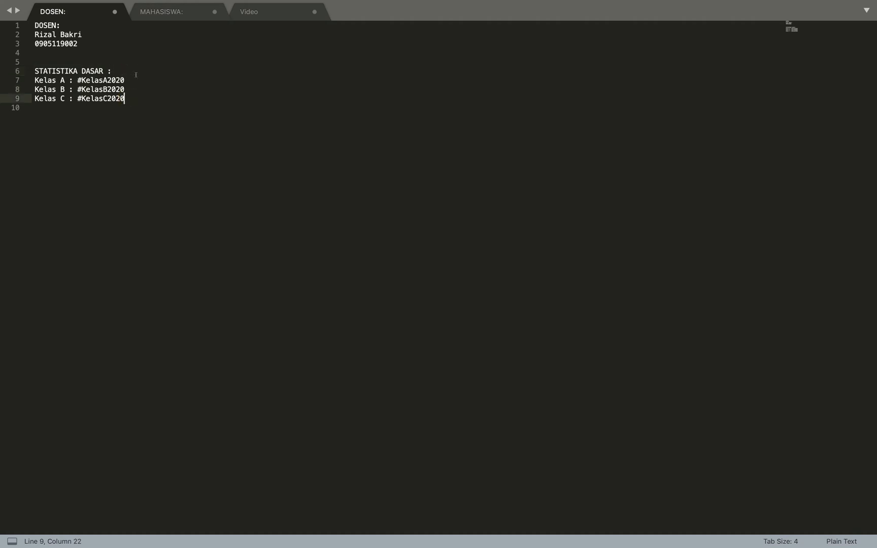
pyautogui.moveTo(136, 77); pyautogui.dragTo(76, 89)
pyautogui.moveTo(130, 98); pyautogui.dragTo(75, 95)
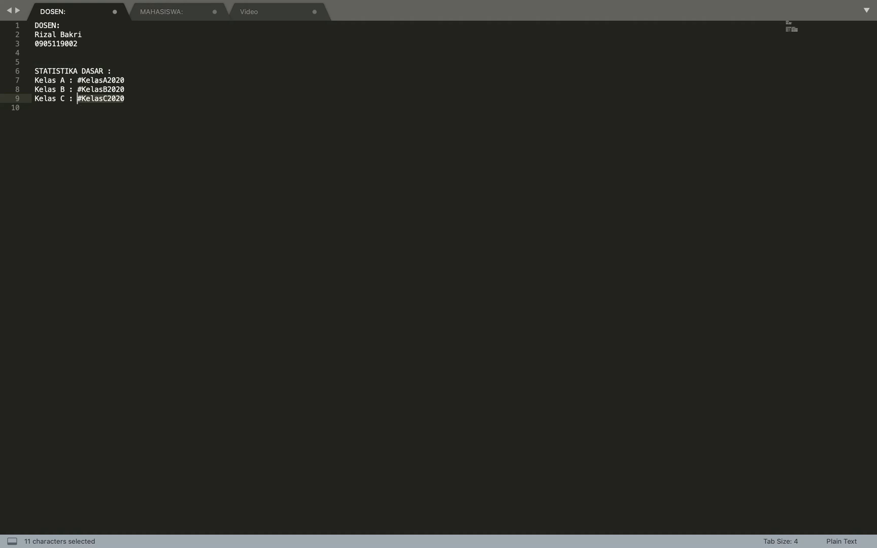
pyautogui.click(92, 80)
pyautogui.click(111, 89)
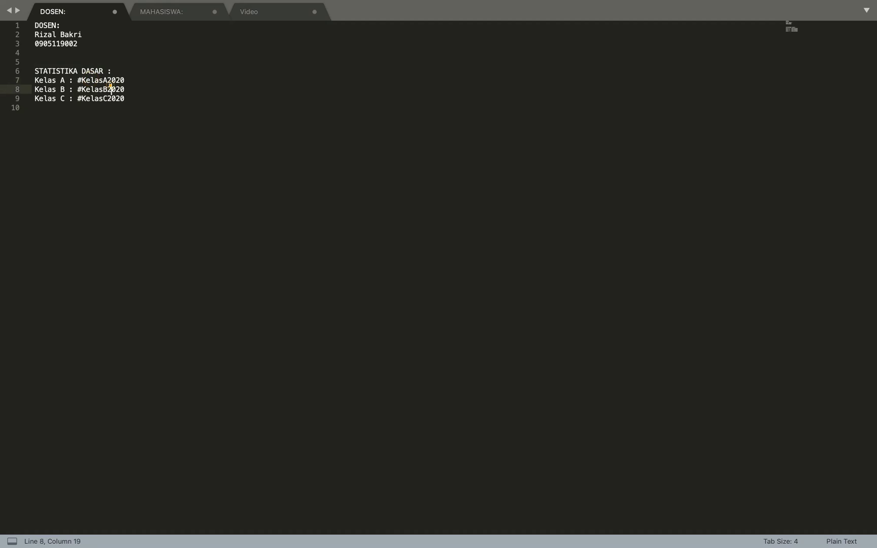
pyautogui.click(106, 98)
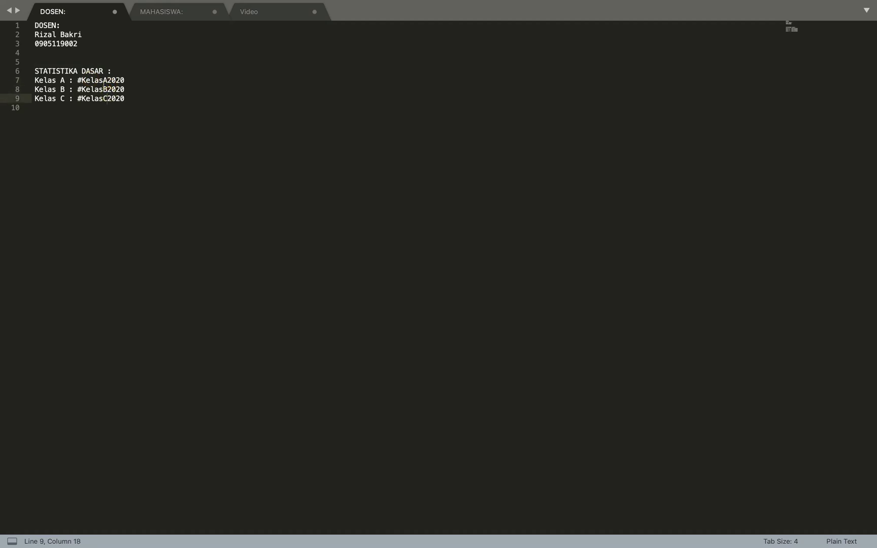
pyautogui.hotkey('ctrl', 'Left')
# Save the changes to Kelas A's group settings
pyautogui.scroll(4, 272, 226)
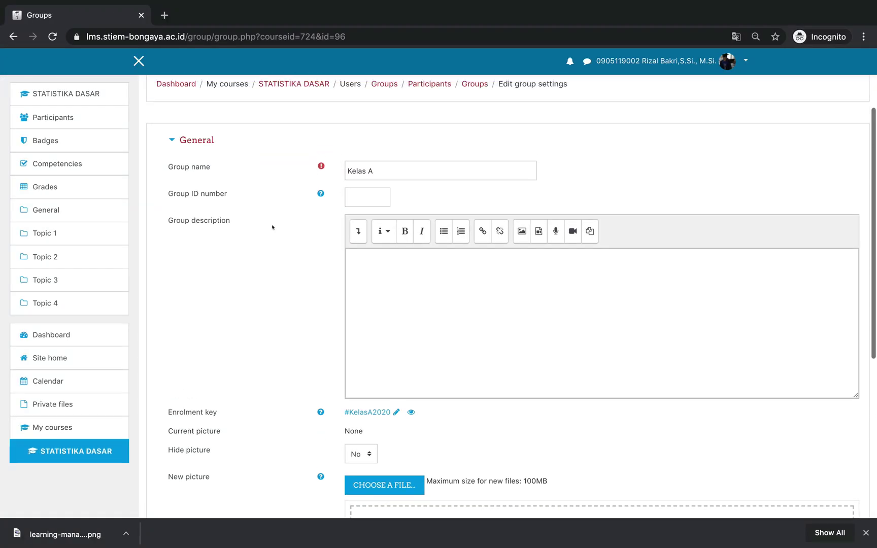
pyautogui.scroll(-5, 272, 227)
pyautogui.scroll(-3, 285, 228)
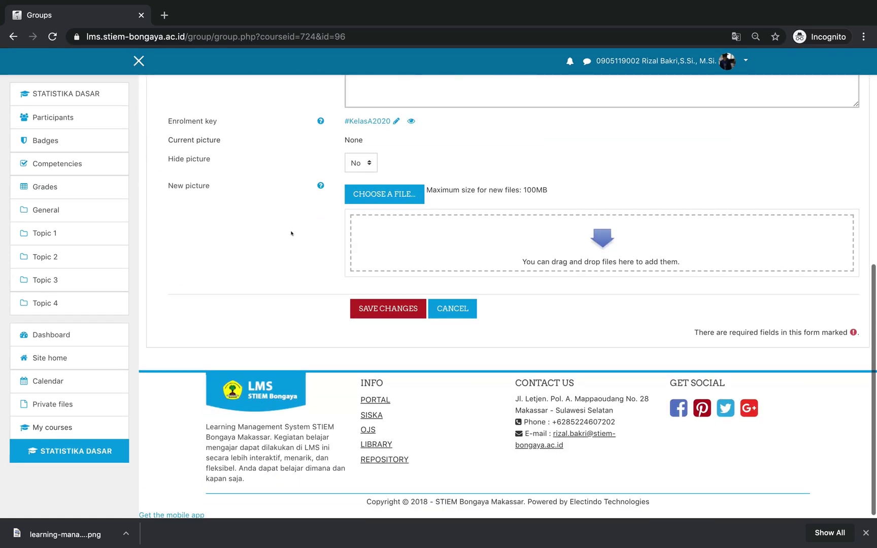
pyautogui.click(376, 308)
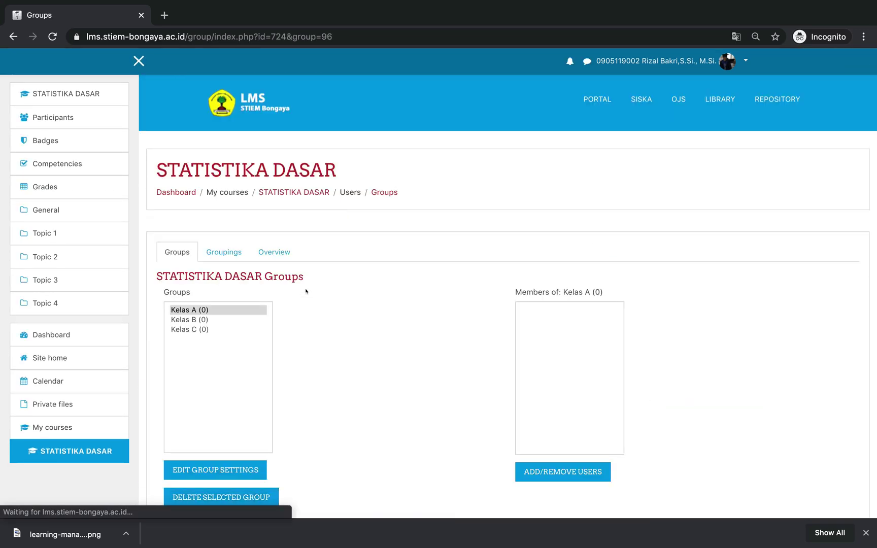
# Go back to the STATISTIKA DASAR course page through its breadcrumb link
pyautogui.scroll(-3, 306, 291)
pyautogui.scroll(-3, 306, 290)
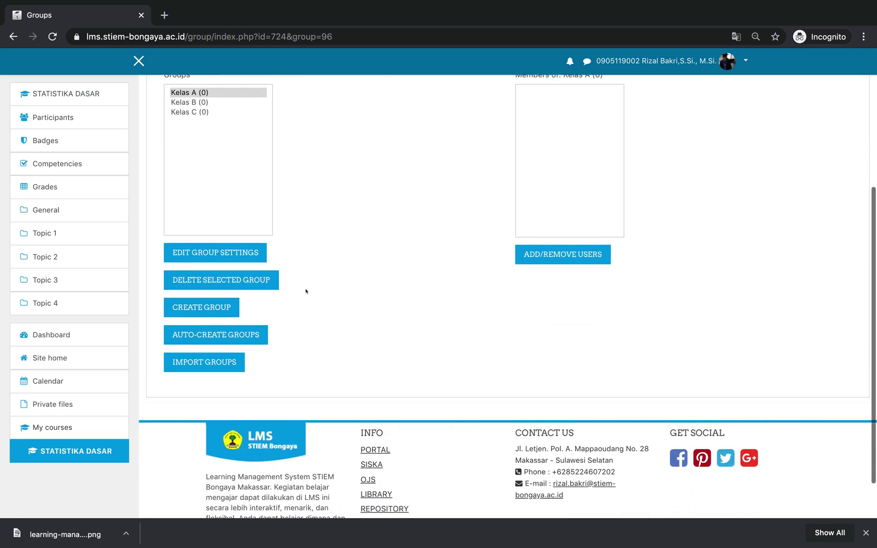
pyautogui.scroll(5, 306, 291)
pyautogui.click(291, 191)
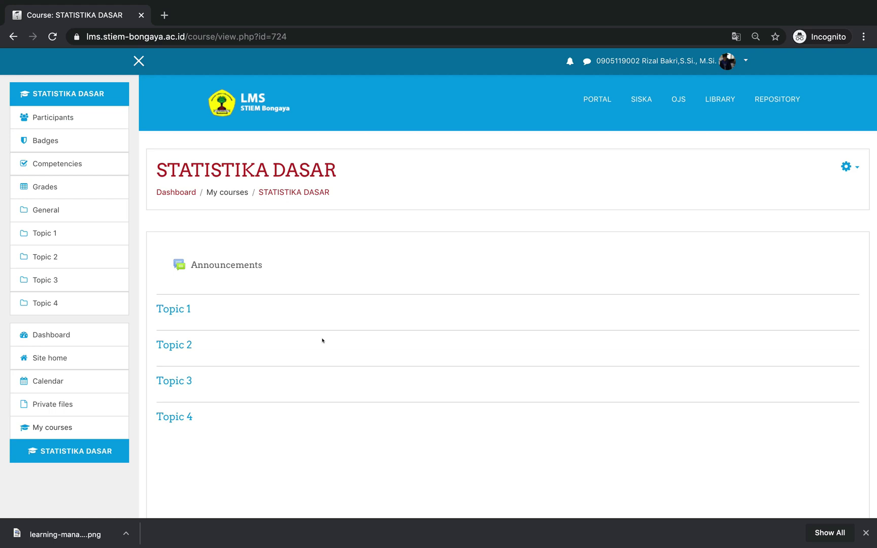
pyautogui.scroll(-2, 322, 340)
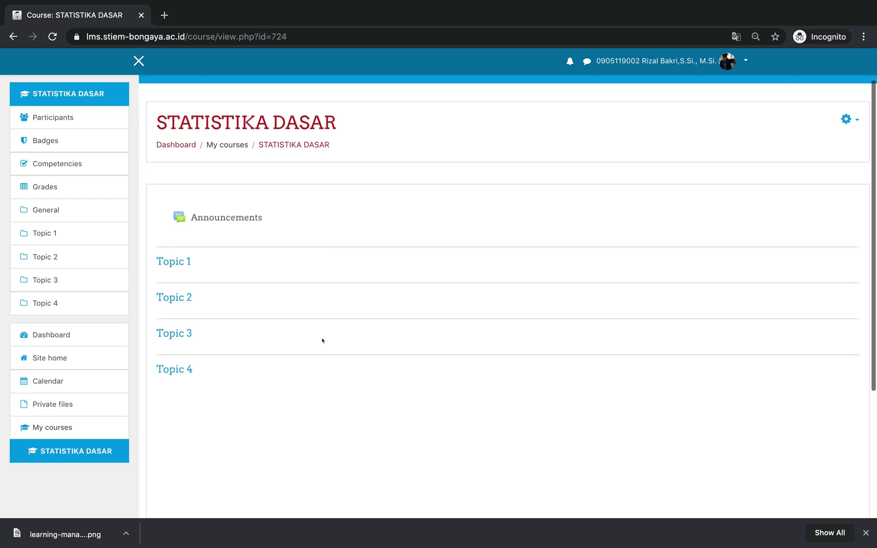